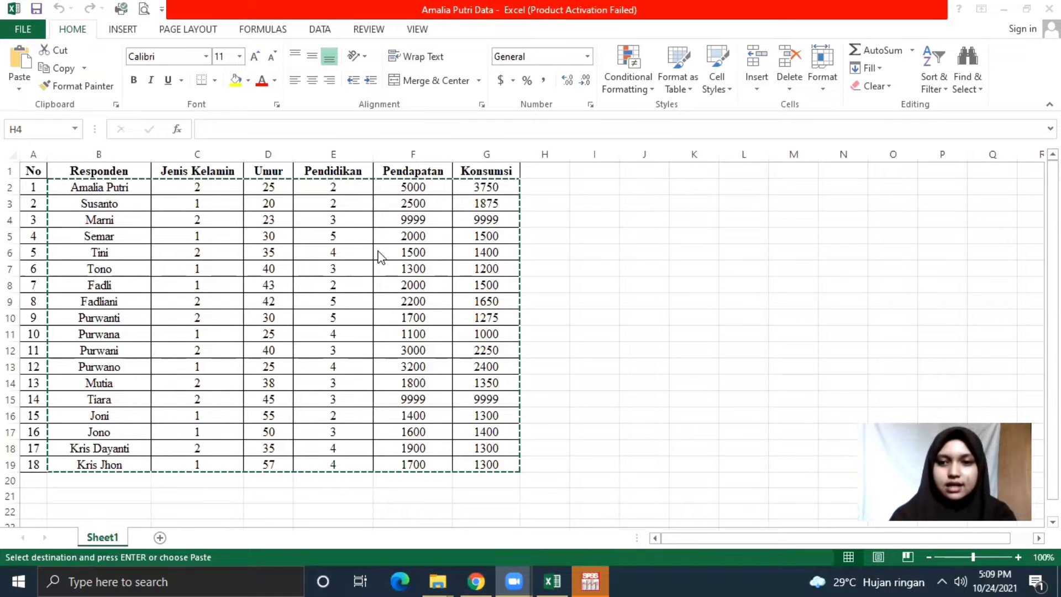
Copy the 18 respondent rows B2:G19 from the Excel sheet and switch to SPSS.
click(61, 184)
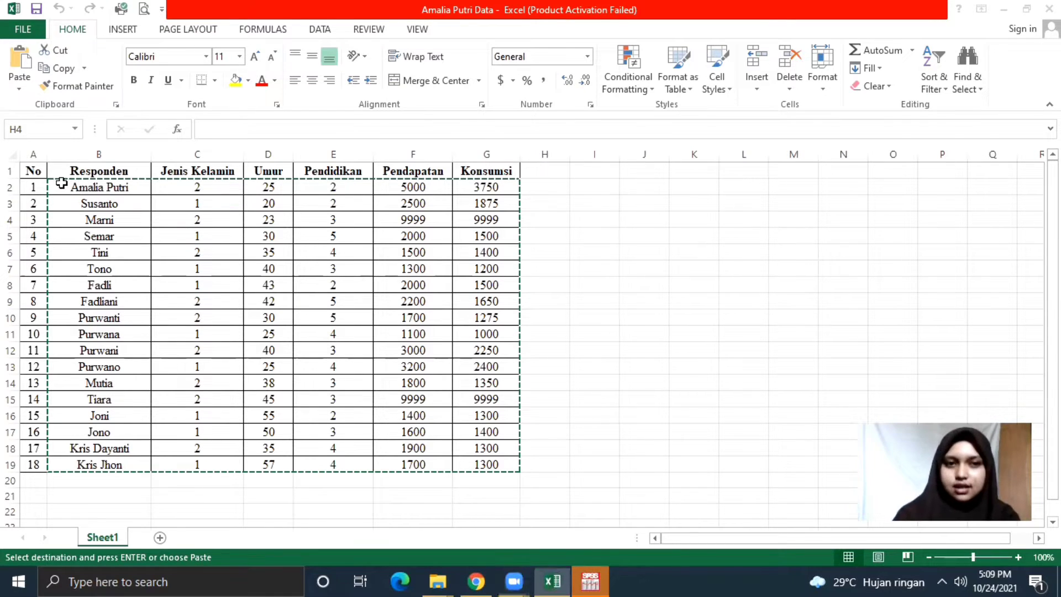
drag(61, 183, 505, 466)
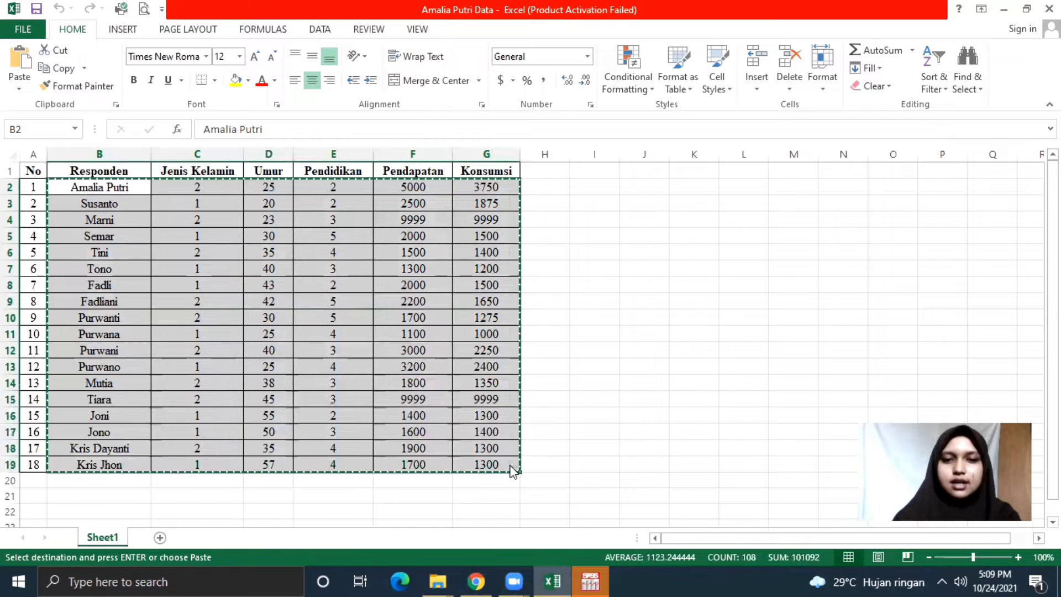
right_click(511, 466)
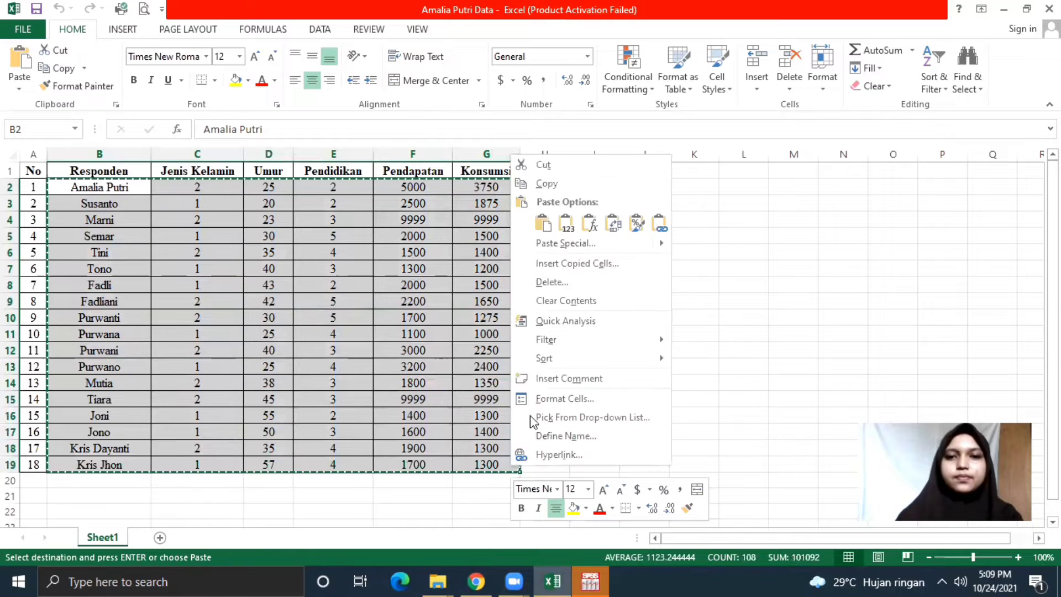
click(572, 180)
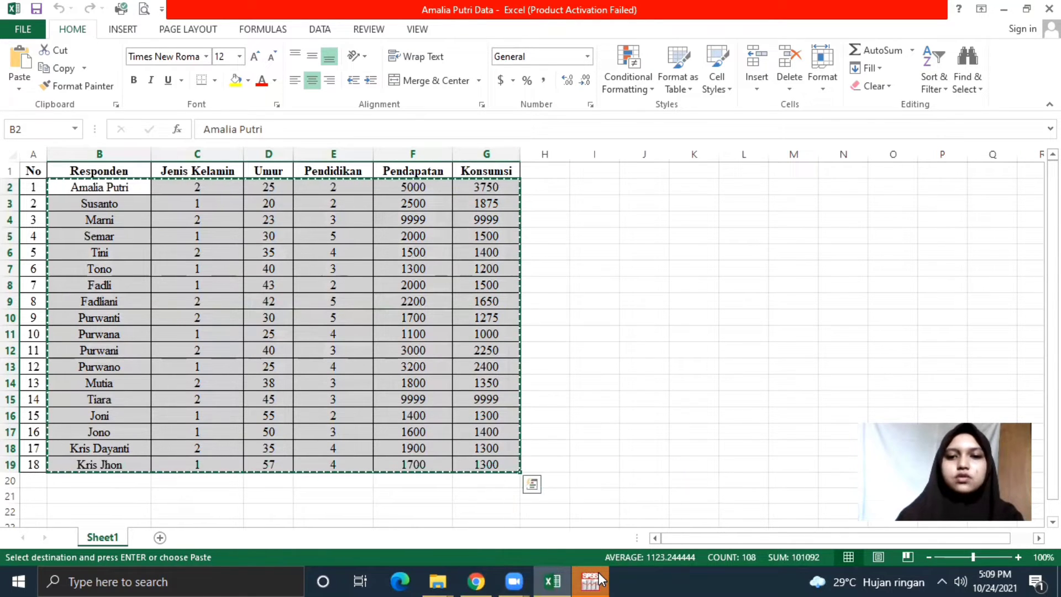
mouse_move(600, 579)
click(598, 543)
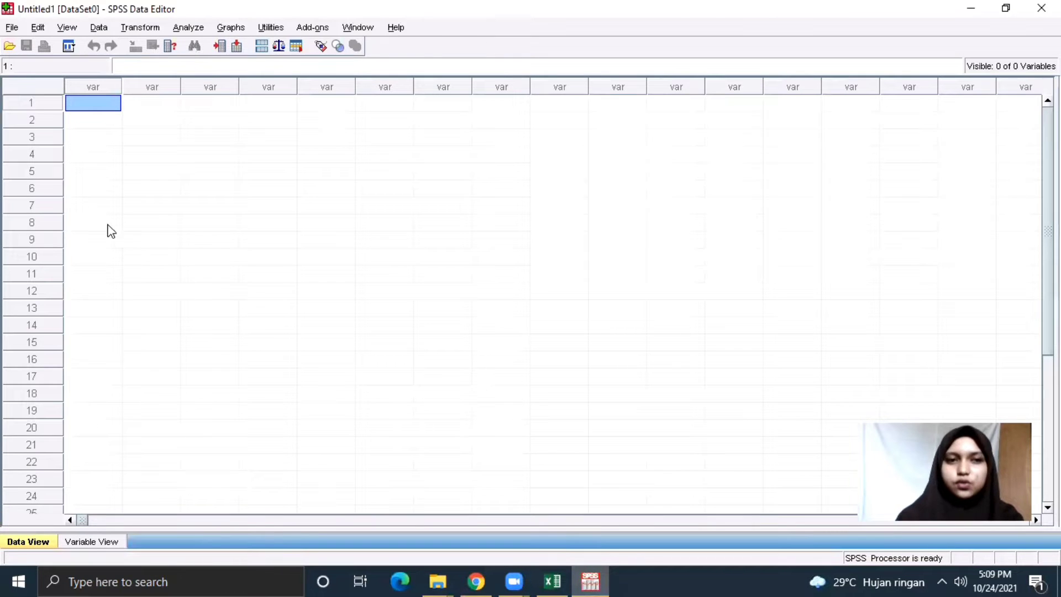
Paste the respondent data into the first cell of the empty grid and show Variable View.
right_click(104, 114)
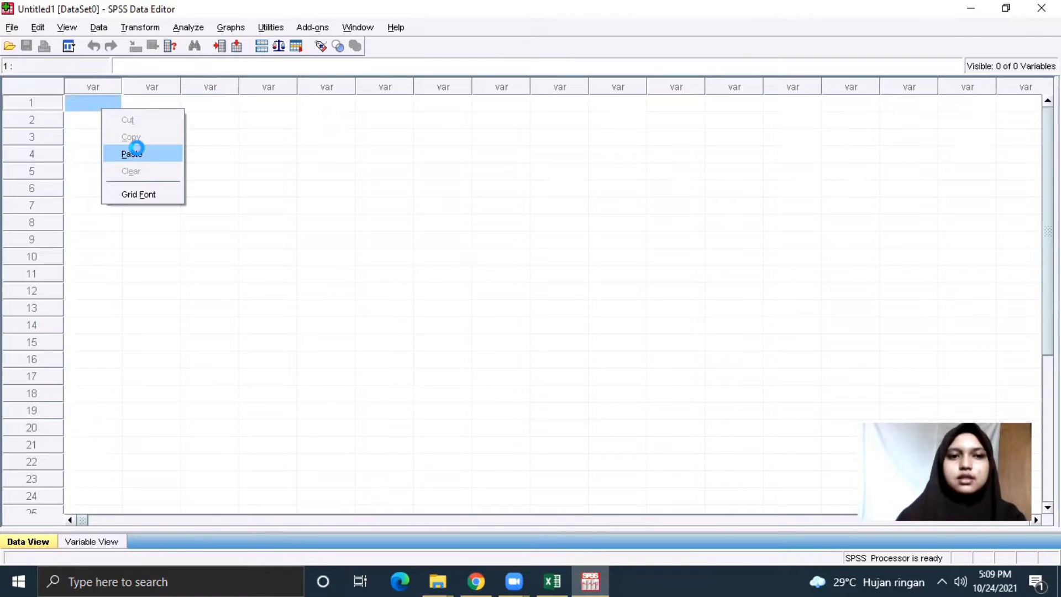
click(137, 148)
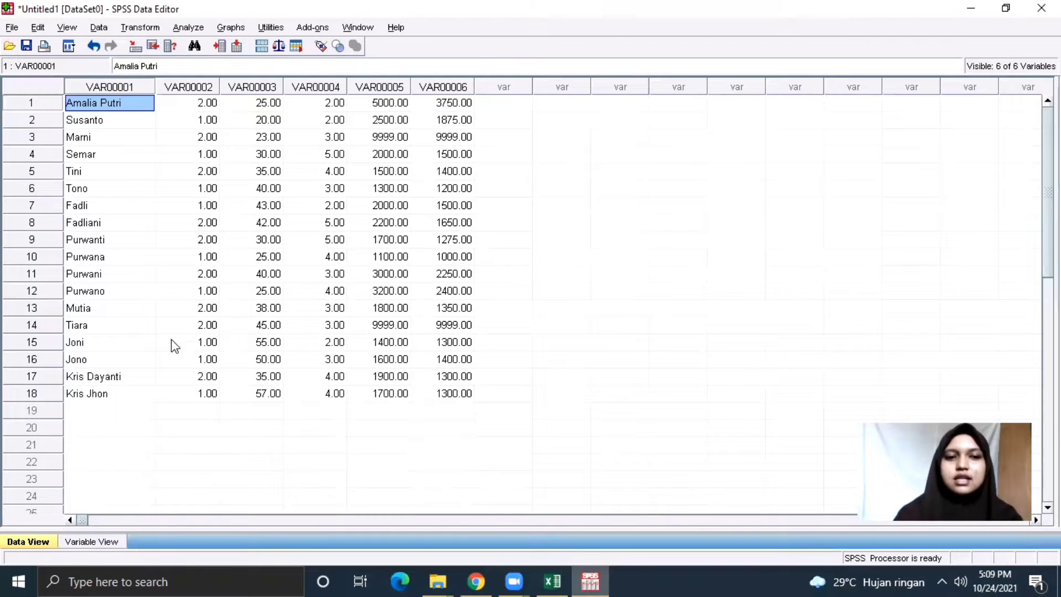
click(117, 545)
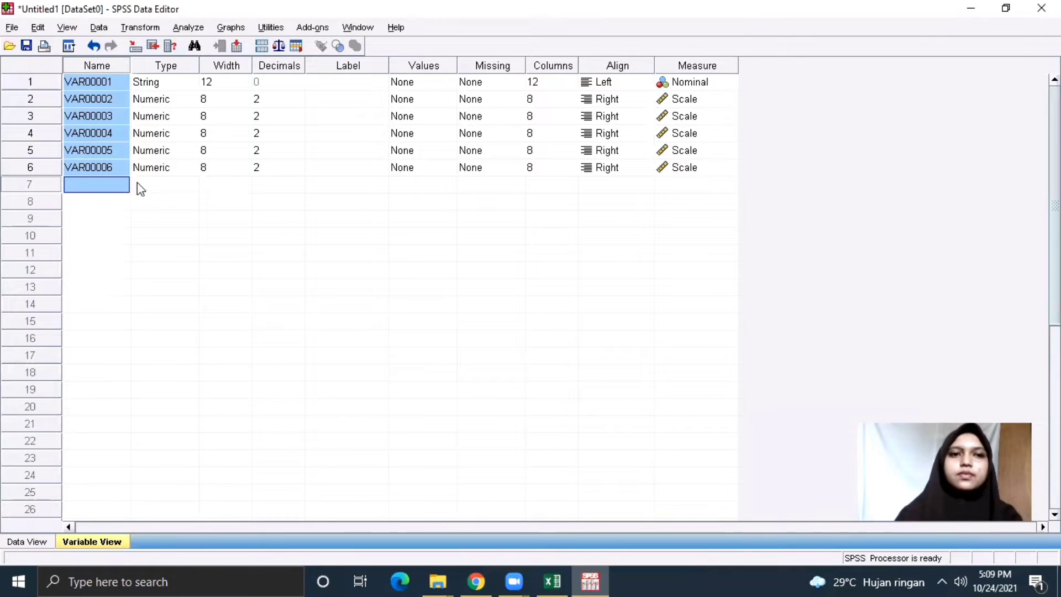
Rename VAR00001 to Responden and VAR00002 to Jenis_Kelamin.
click(120, 82)
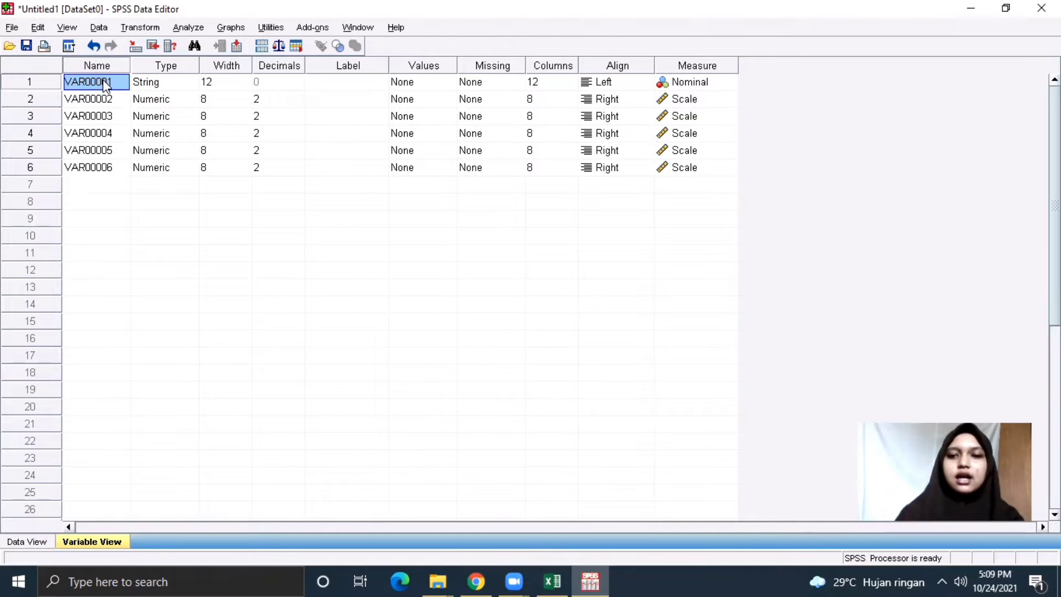
key(BackSpace)
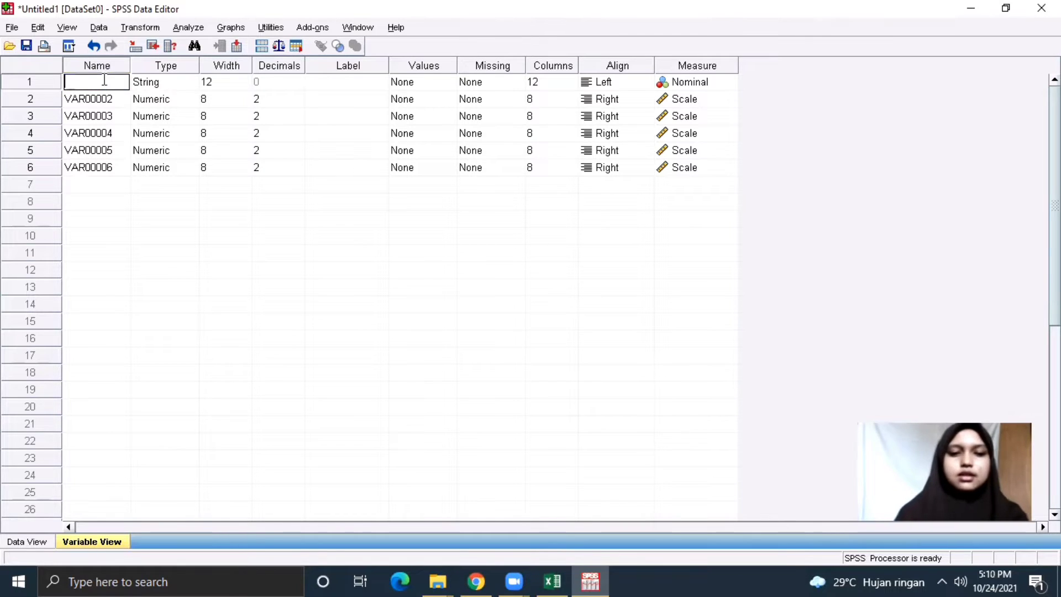
text(re)
key(BackSpace)
key(BackSpace)
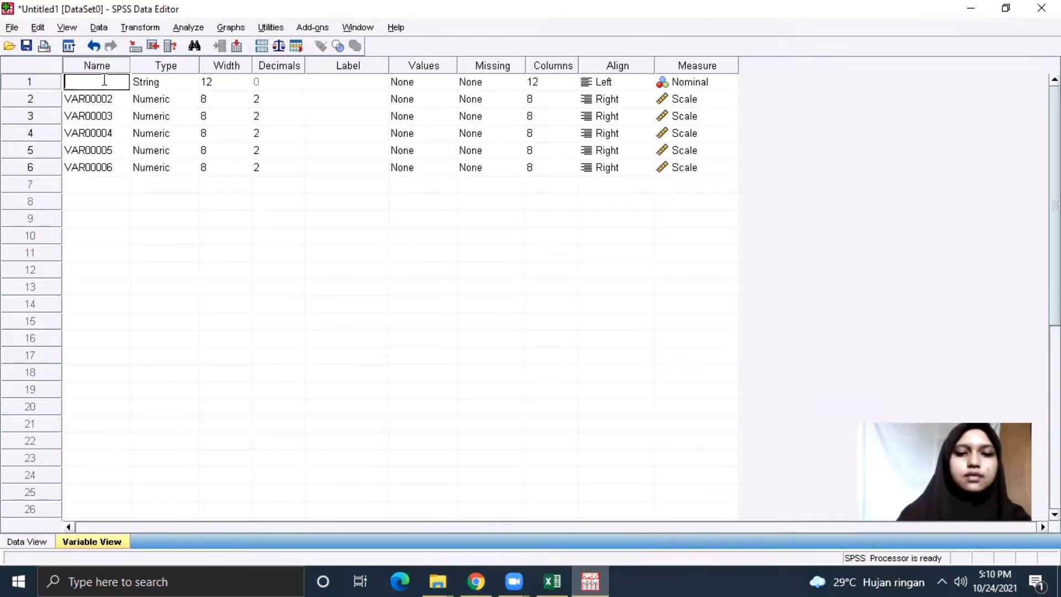
text(Resp)
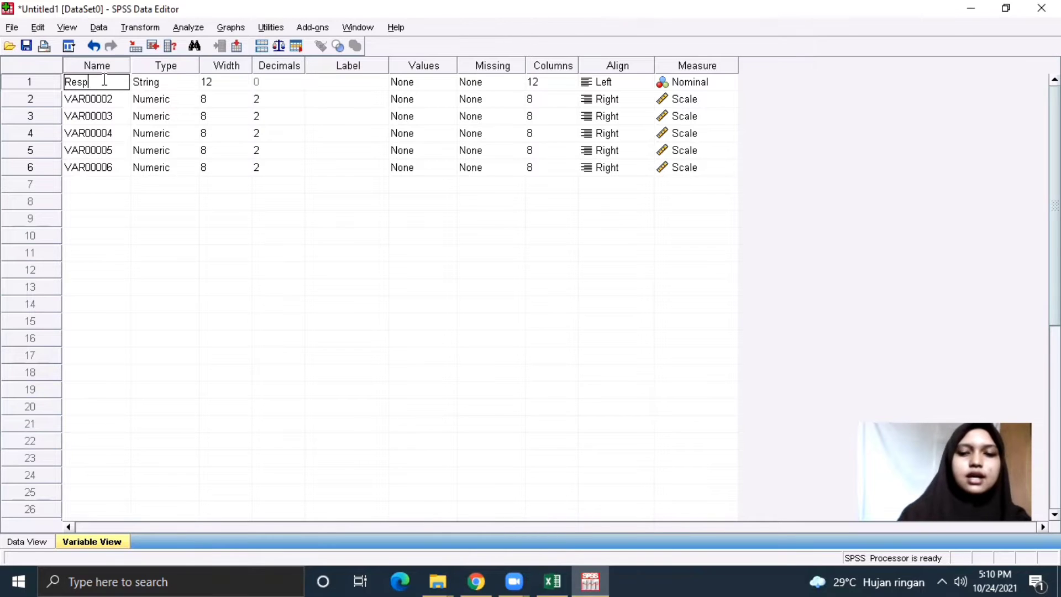
text(onden)
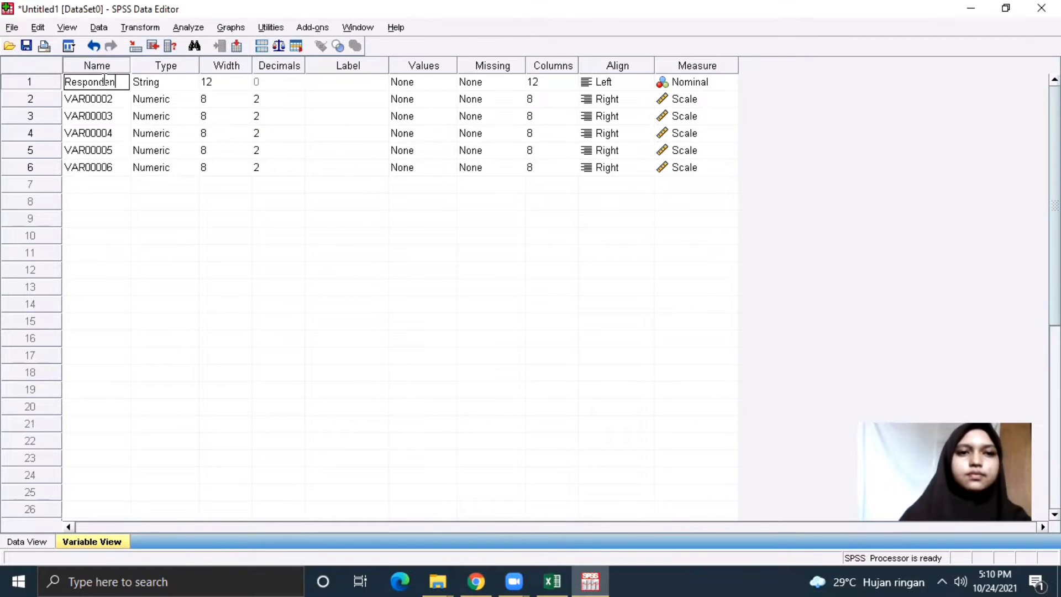
key(Return)
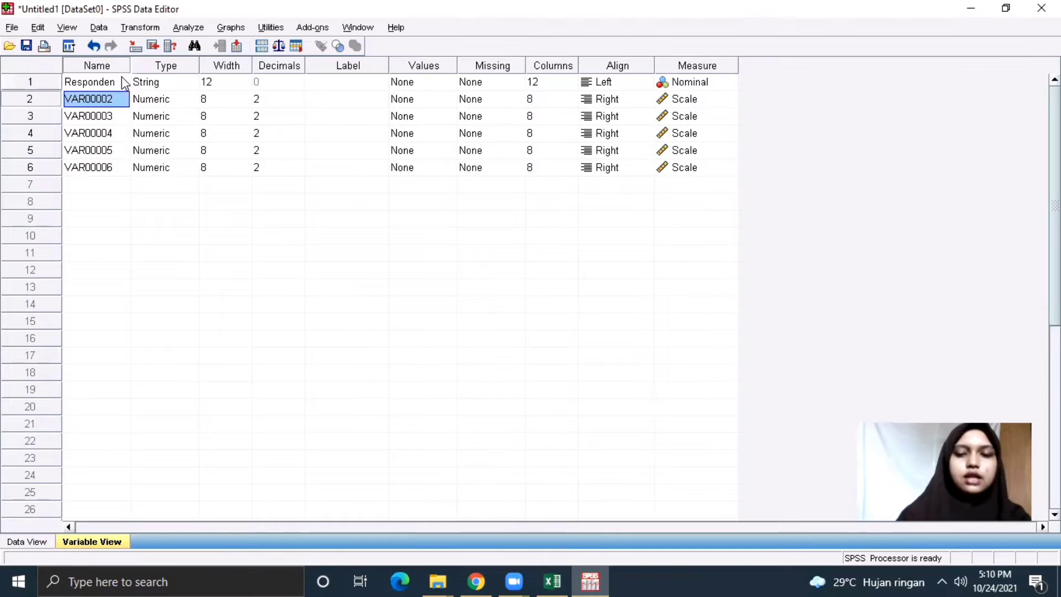
key(BackSpace)
text(J)
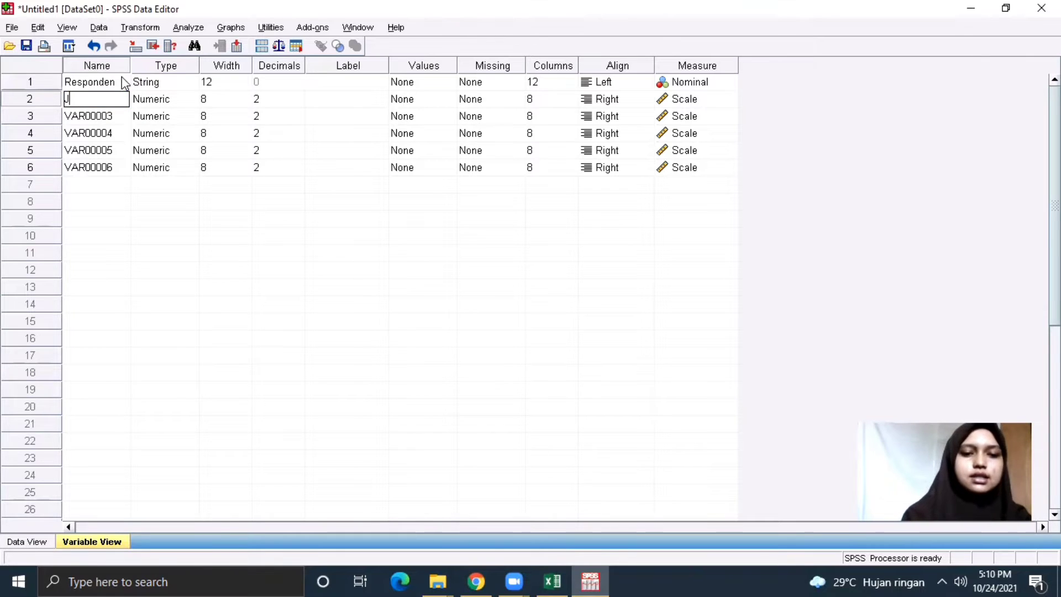
text(enis)
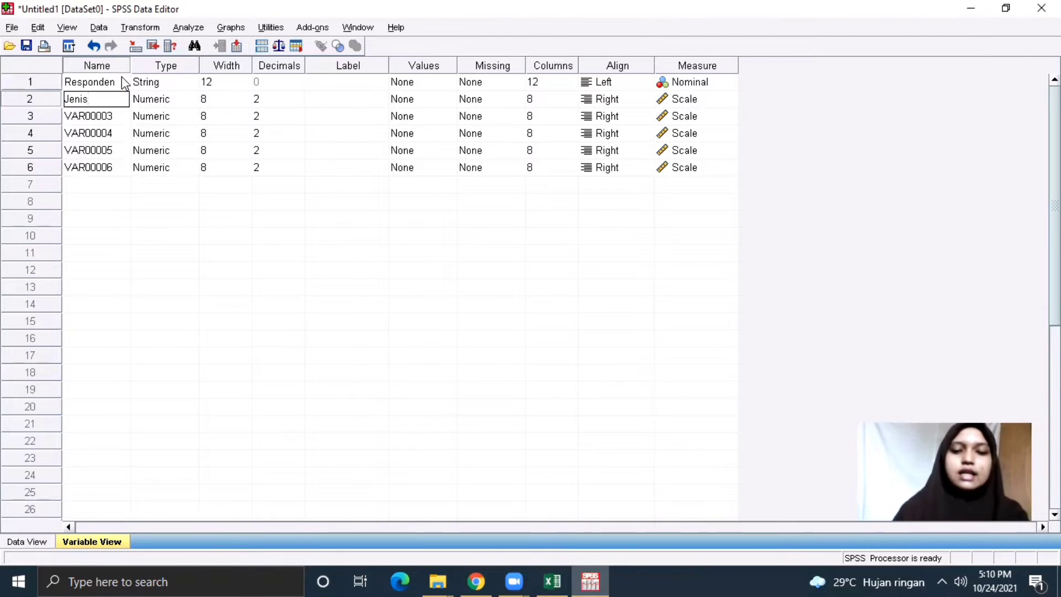
text(_K)
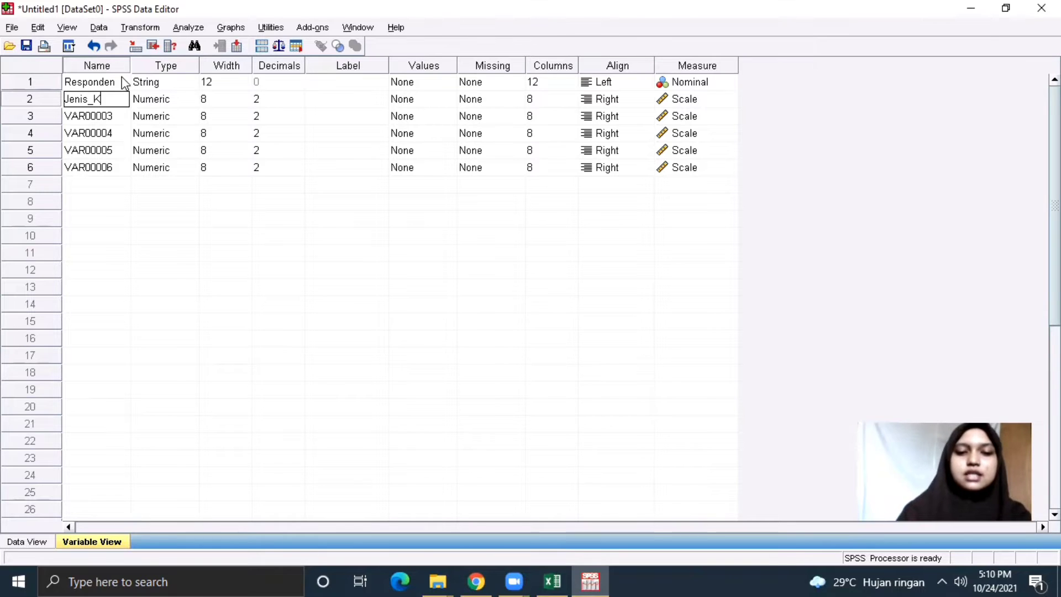
text(elamin)
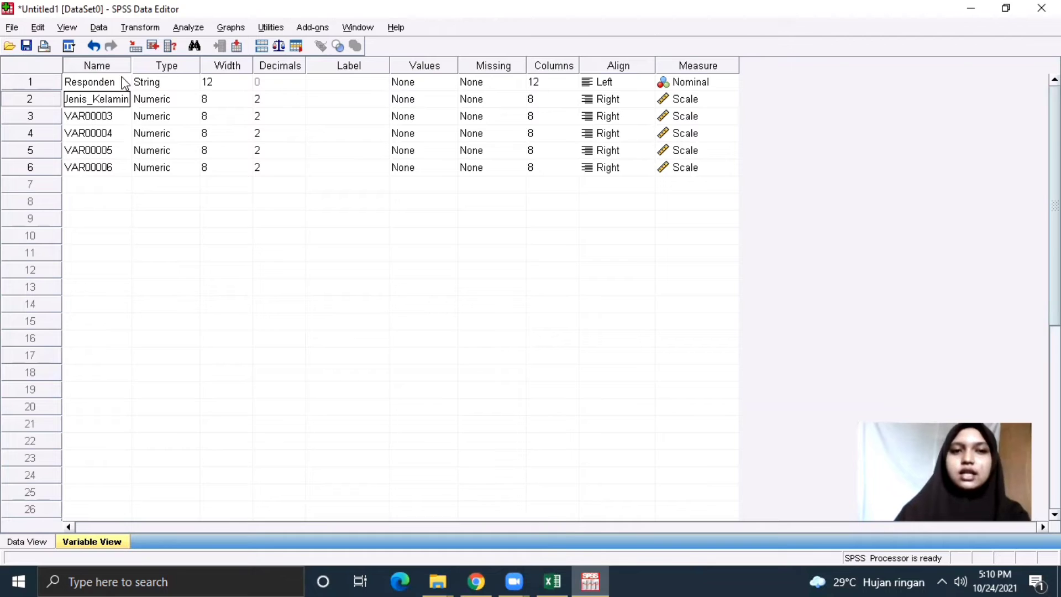
click(110, 122)
Rename the remaining variables Umur, Pendidikan, Pendapatan and Konsumsi.
key(BackSpace)
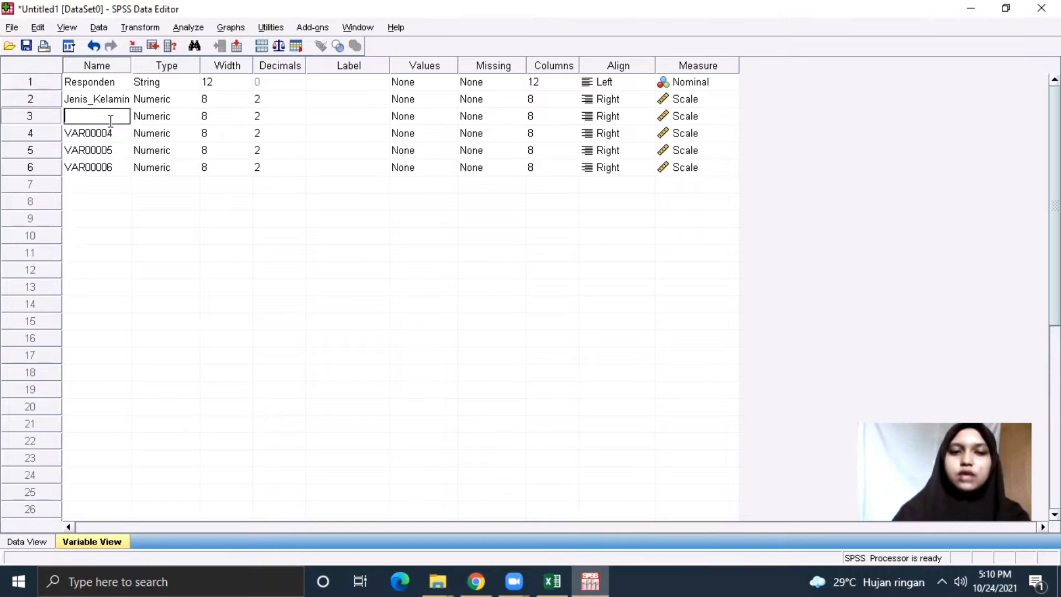
text(Umur)
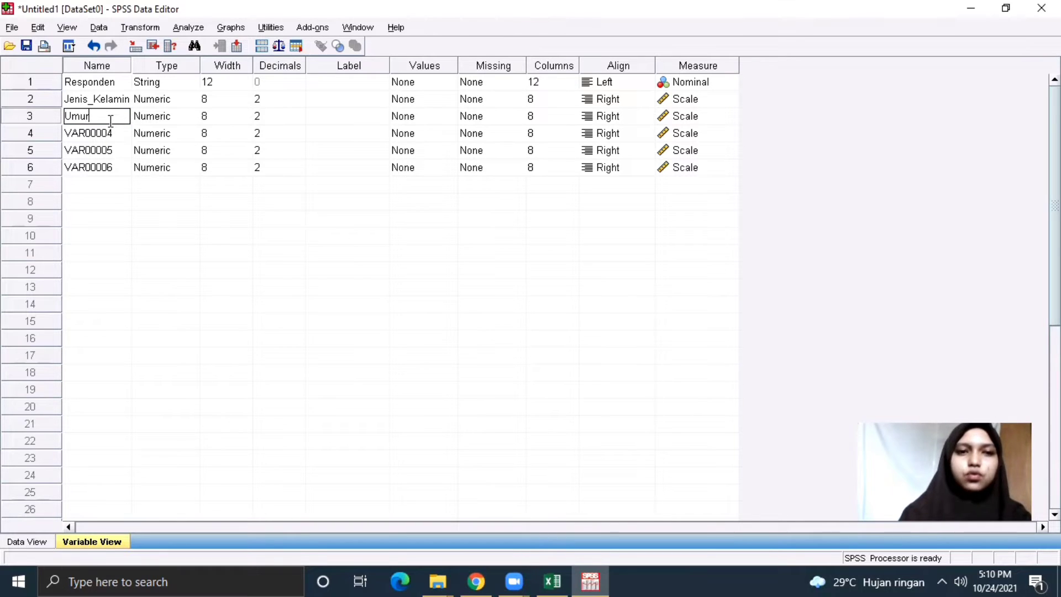
key(Return)
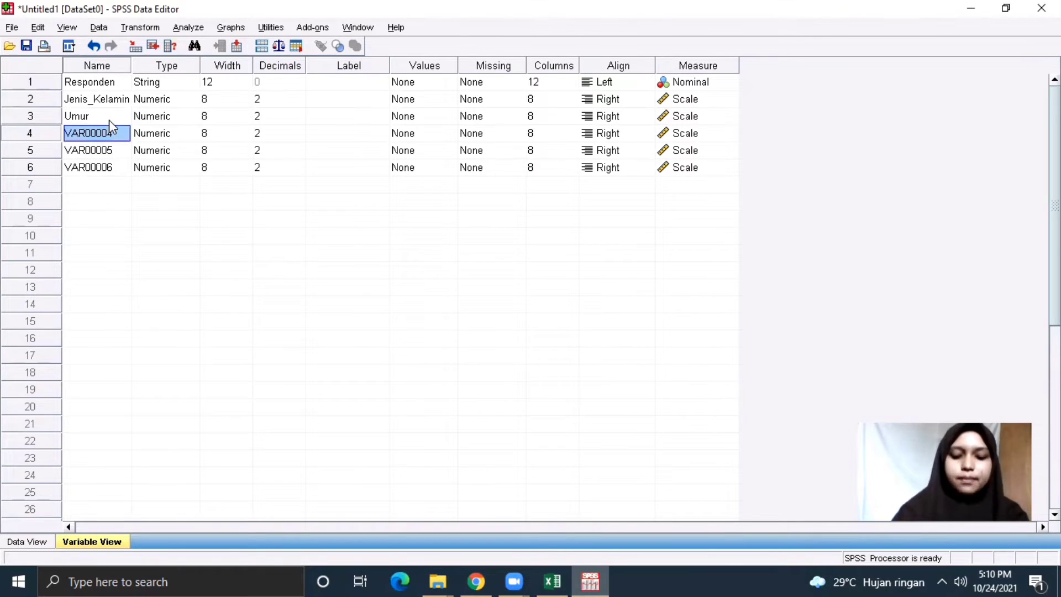
key(BackSpace)
text(P)
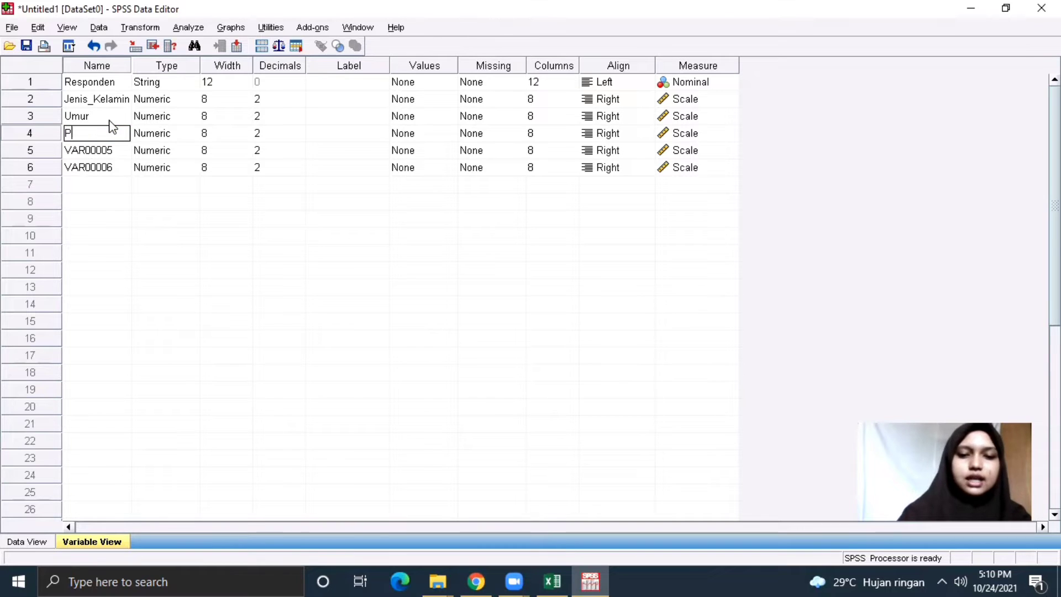
text(endi)
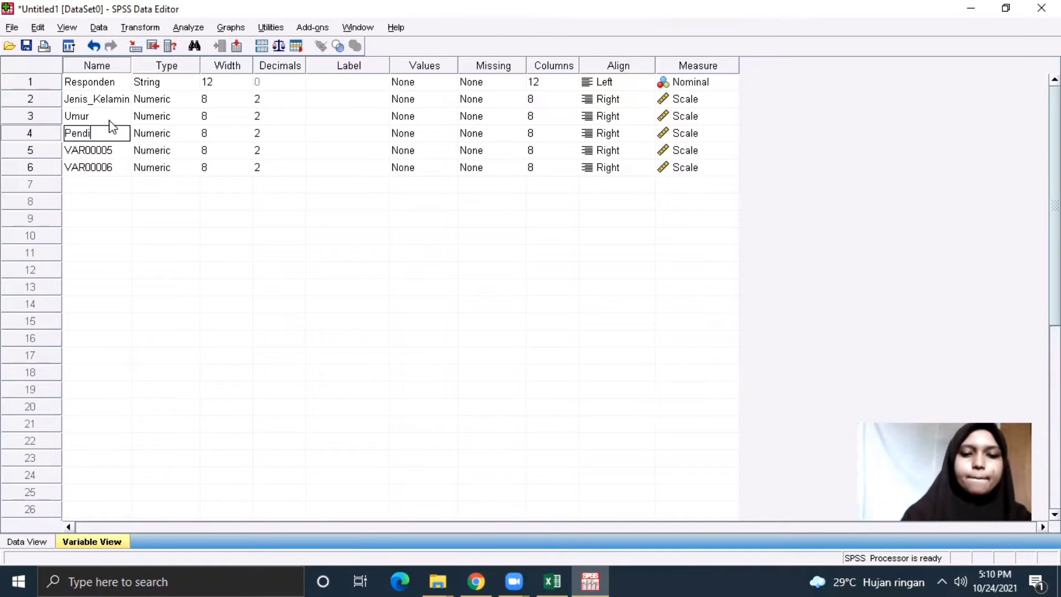
text(dikan)
key(Return)
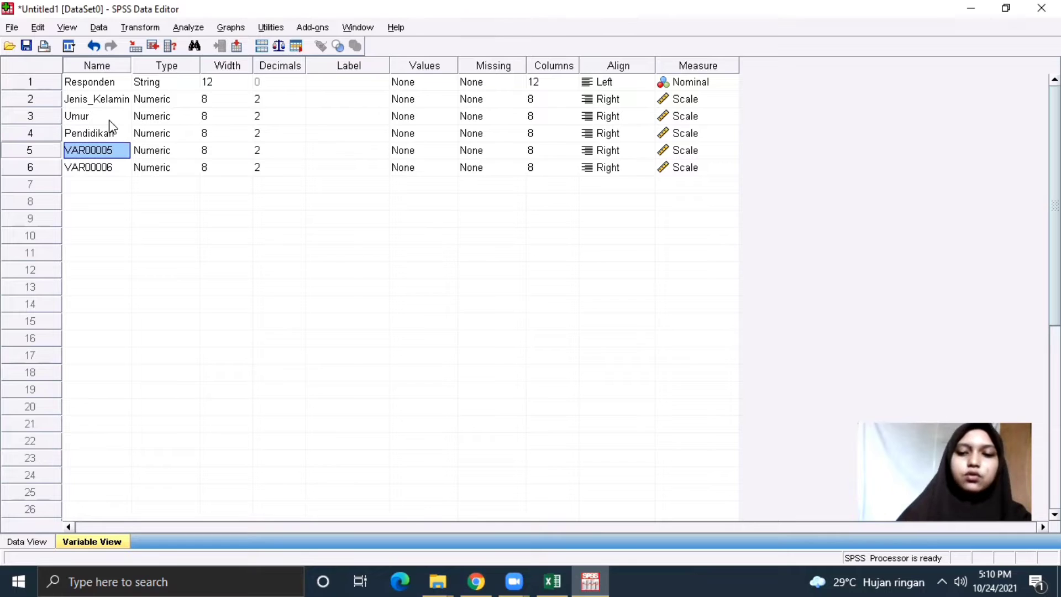
key(BackSpace)
text(P)
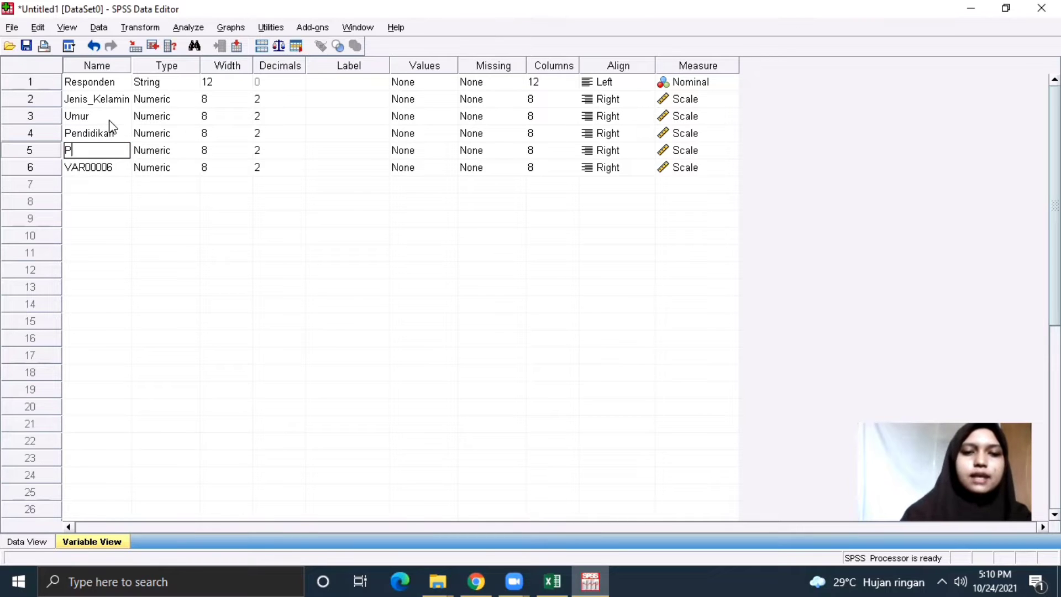
text(endapatan)
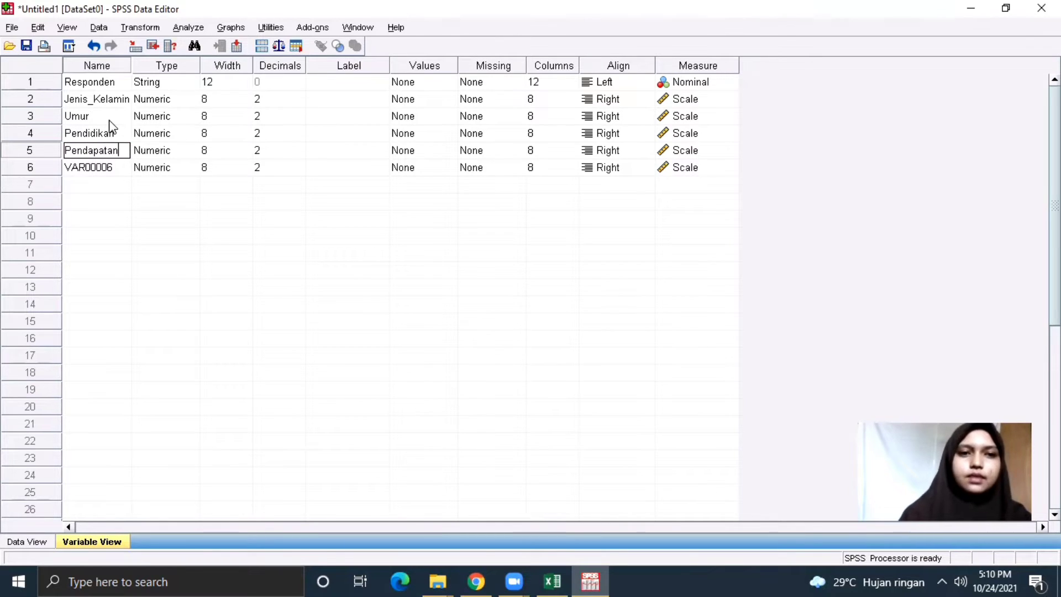
key(Return)
key(BackSpace)
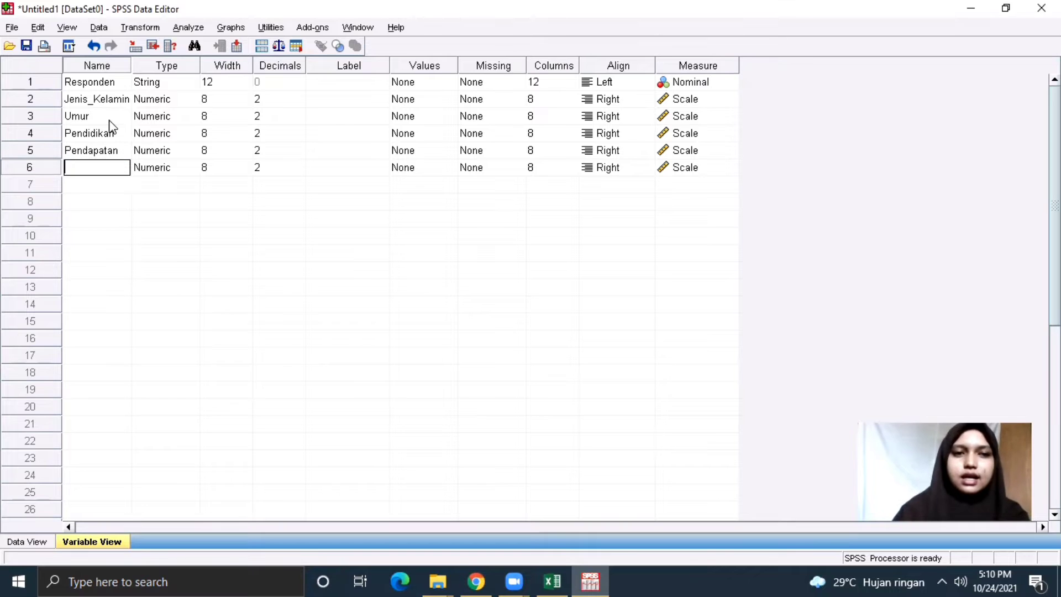
text(Konsumsi)
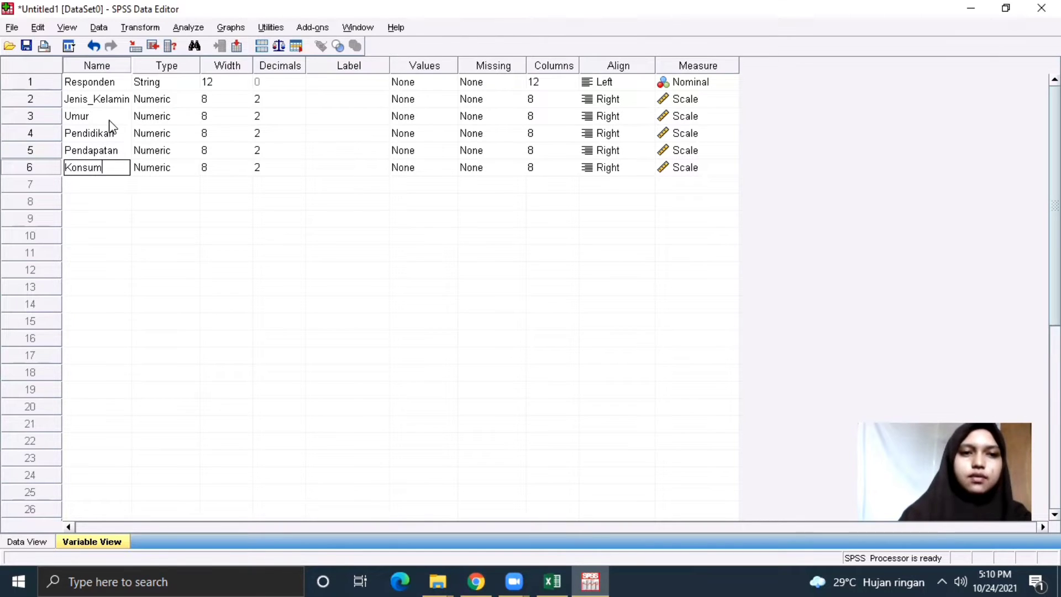
click(177, 83)
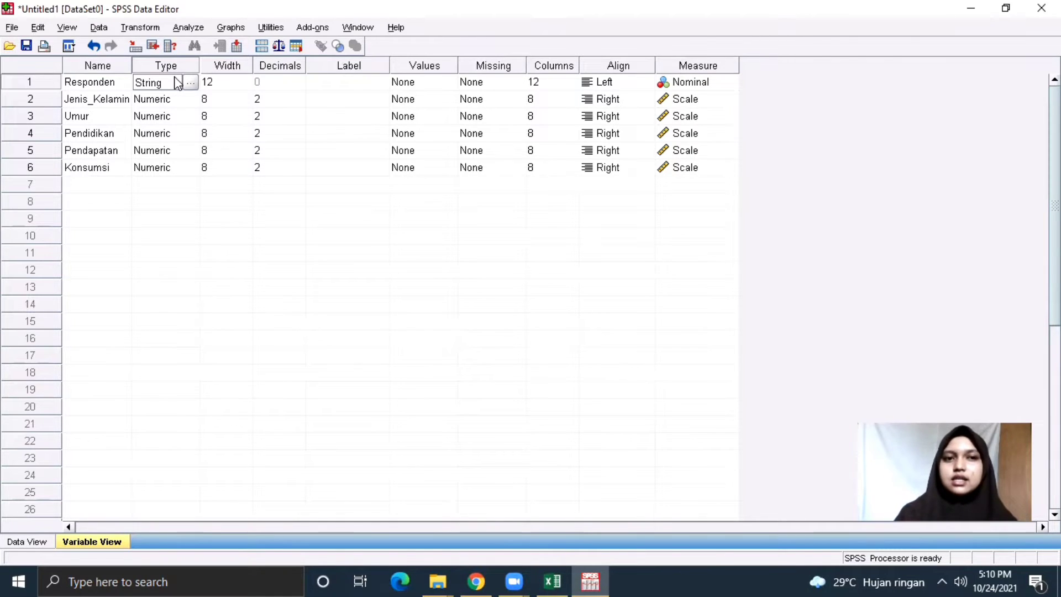
click(39, 545)
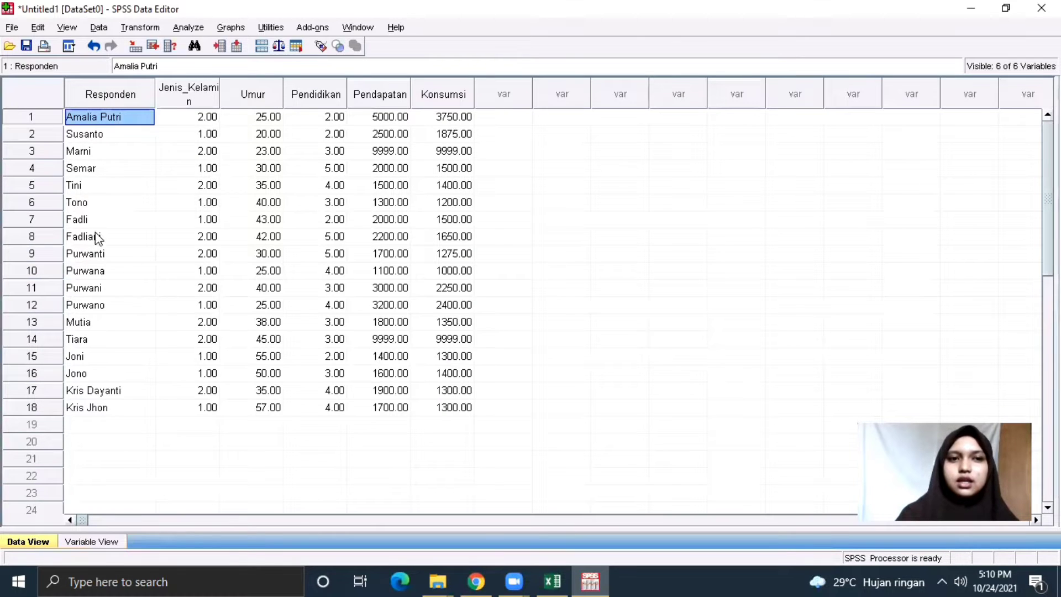
click(114, 541)
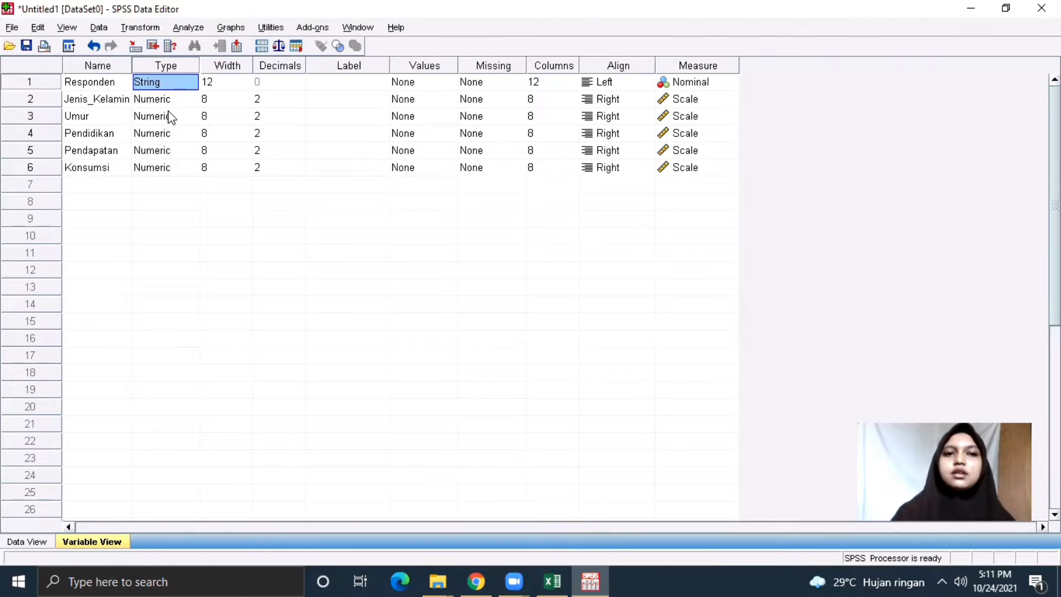
Set the Width of Responden and Jenis_Kelamin to 20.
click(242, 83)
click(244, 79)
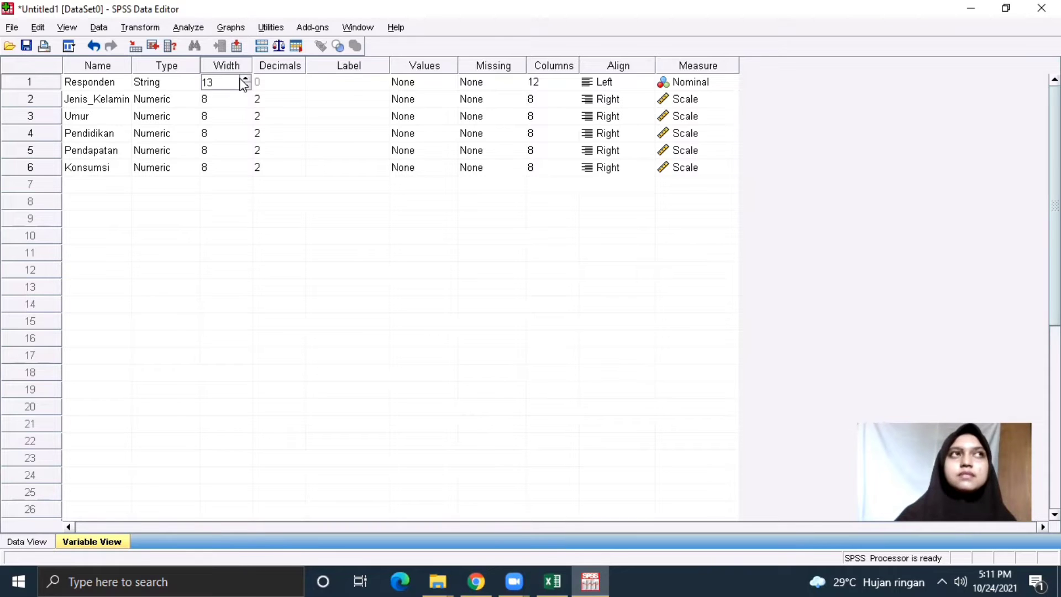
click(245, 79)
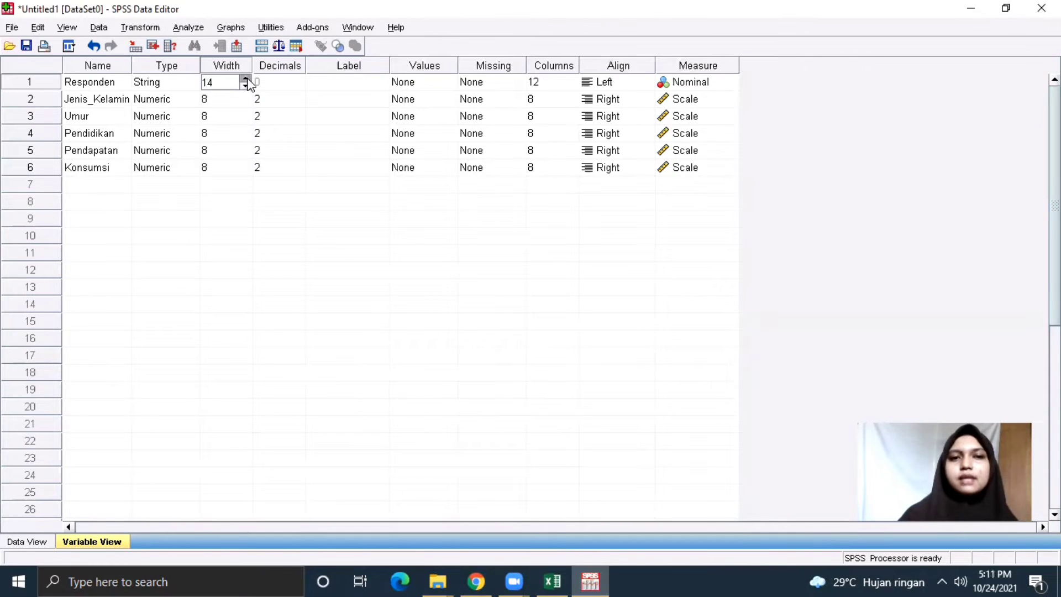
click(245, 79)
click(245, 79)
click(245, 79)
click(245, 79)
click(245, 79)
click(245, 79)
click(245, 79)
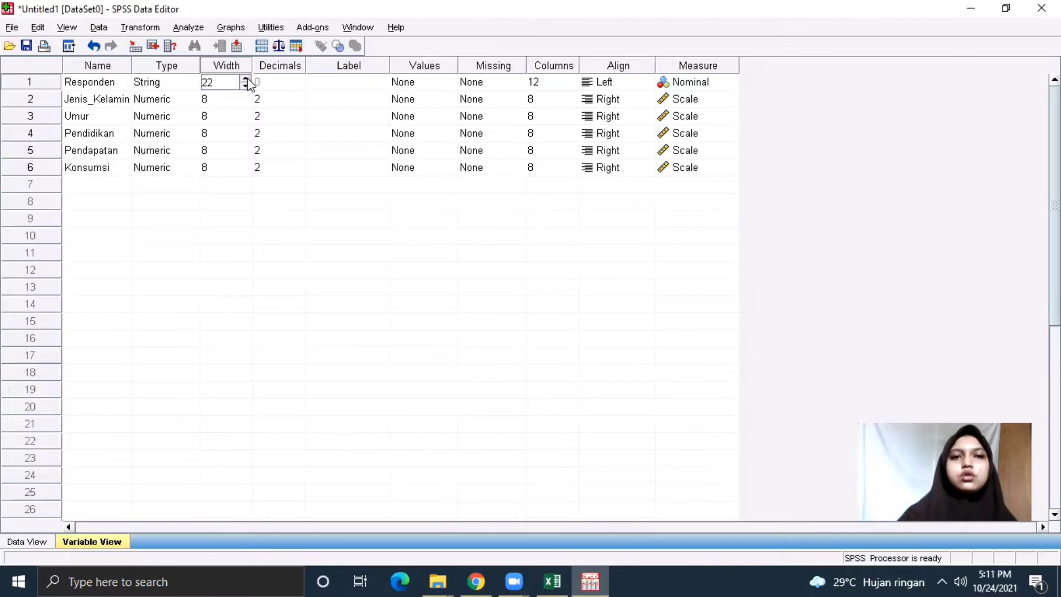
click(245, 86)
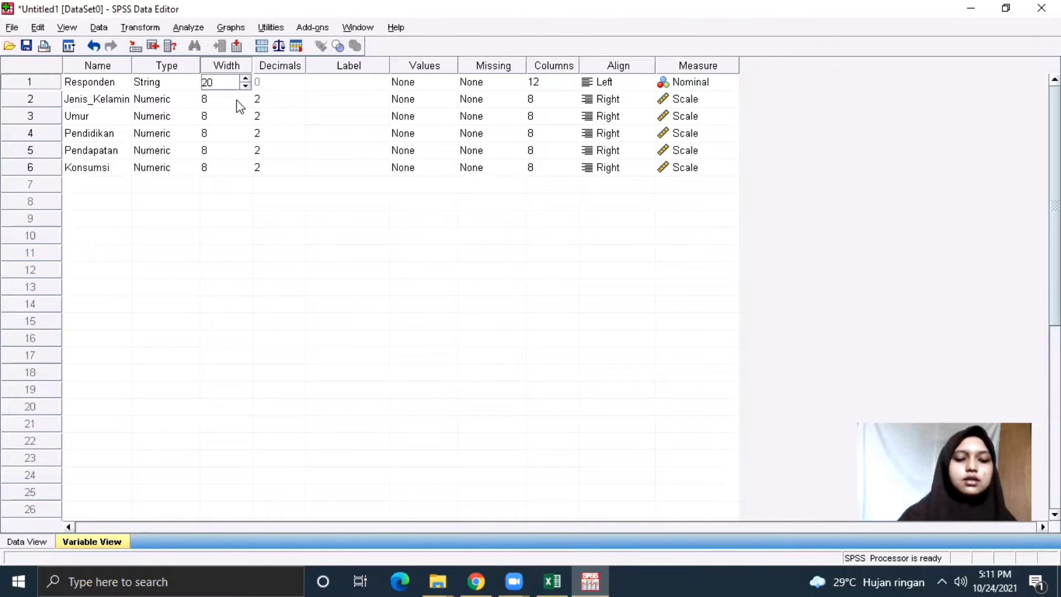
click(236, 101)
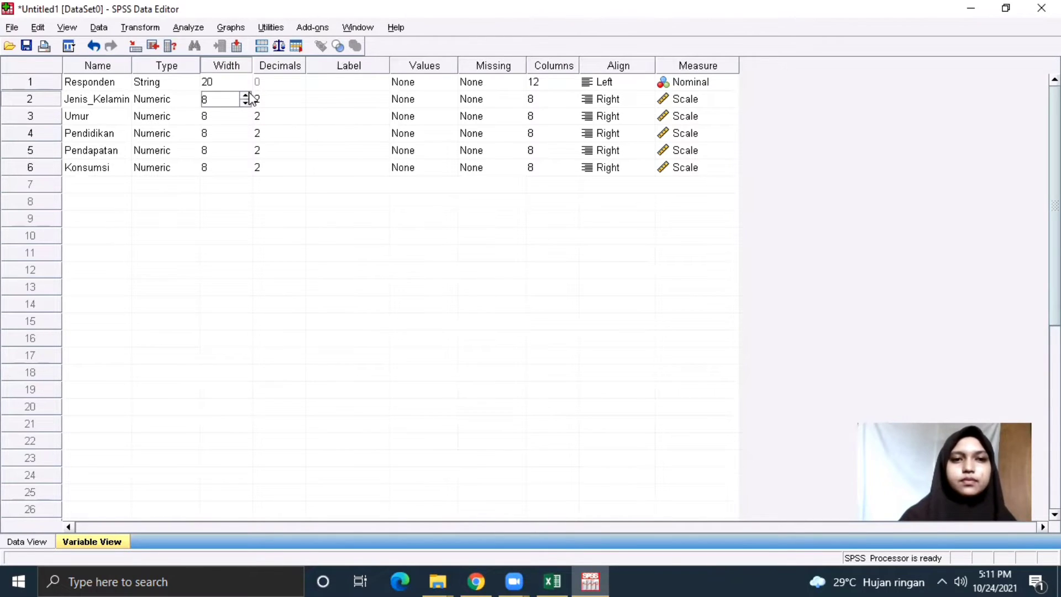
click(247, 95)
click(247, 95)
click(248, 95)
click(247, 95)
click(245, 95)
click(245, 95)
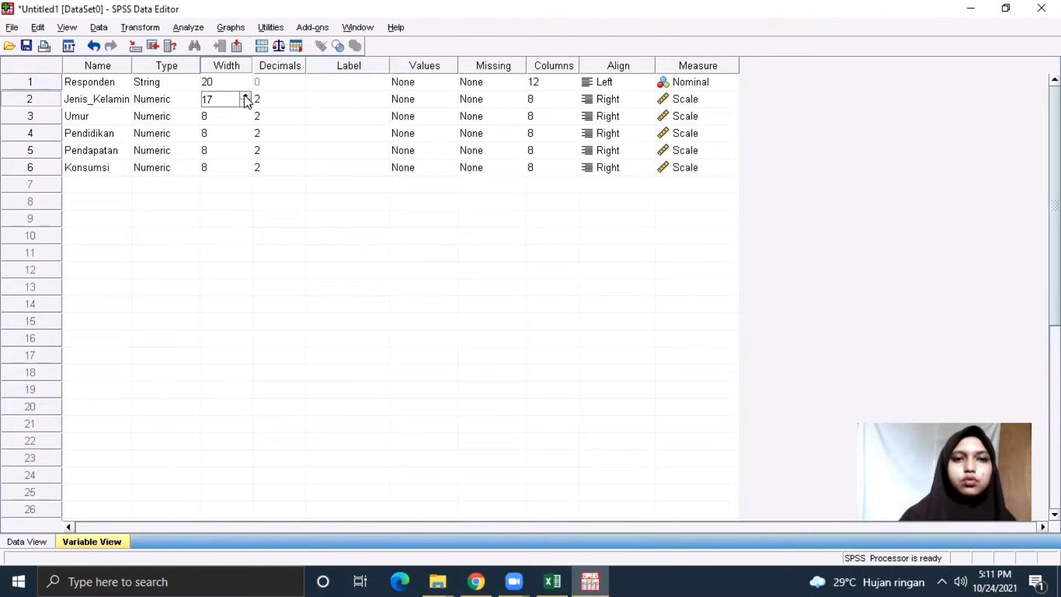
click(246, 97)
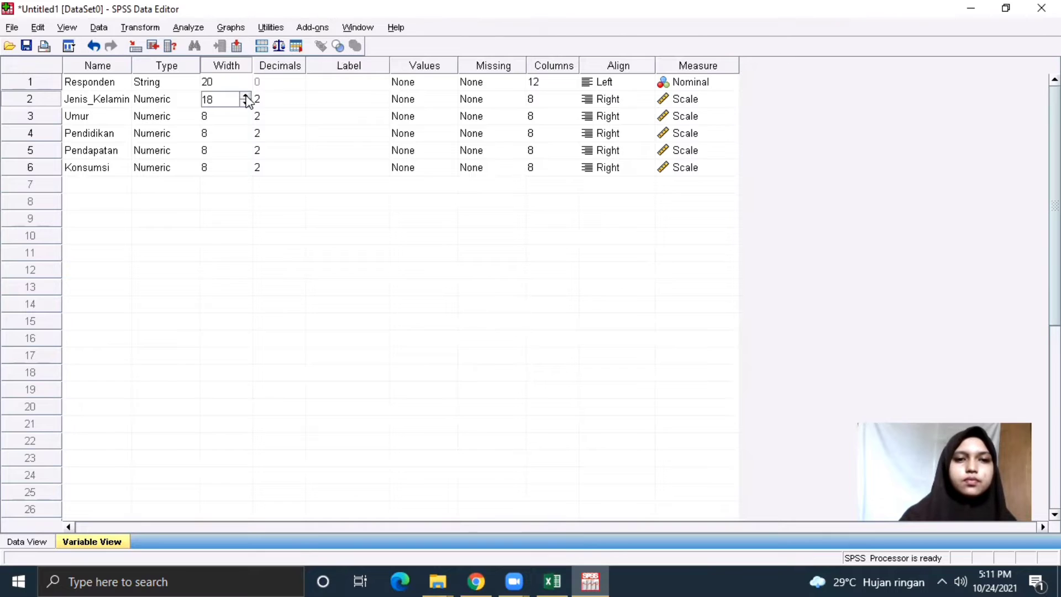
click(246, 96)
click(245, 96)
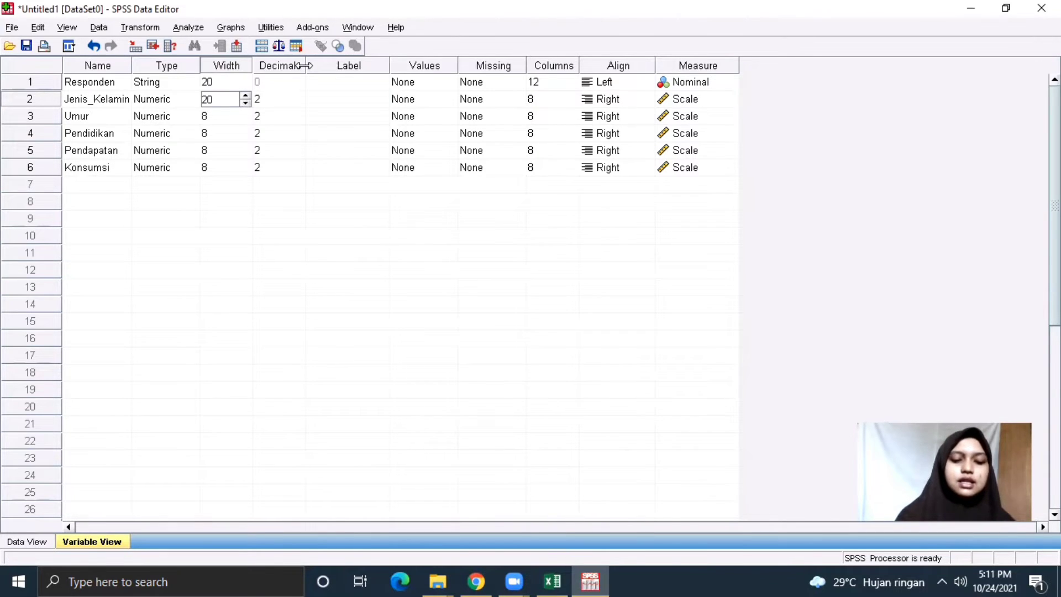
Set Decimals to 0 for Jenis_Kelamin, Umur, Pendidikan, Pendapatan and Konsumsi.
click(293, 97)
click(298, 103)
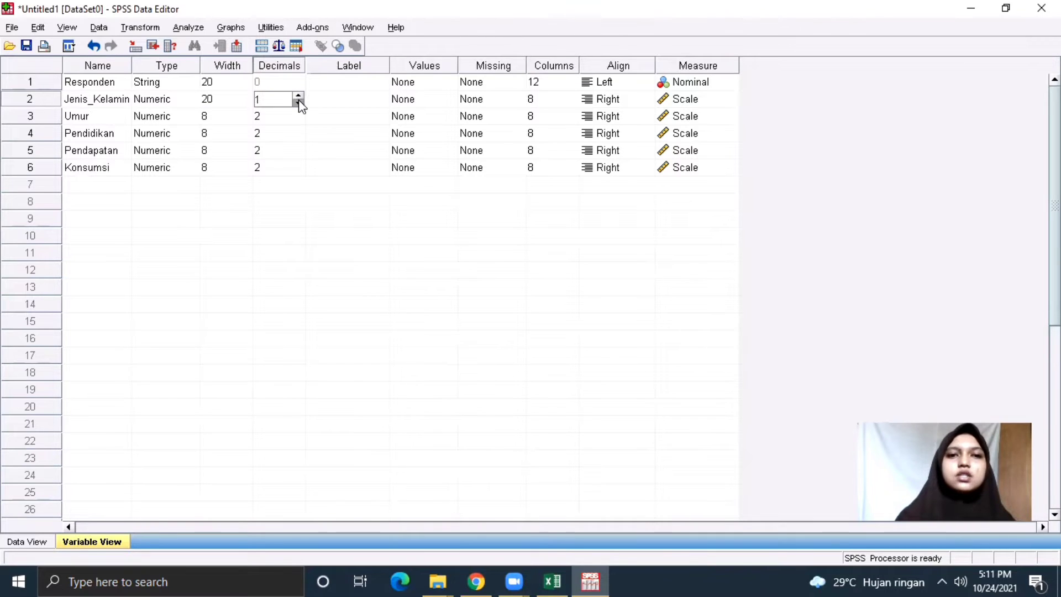
click(298, 103)
click(301, 115)
click(299, 113)
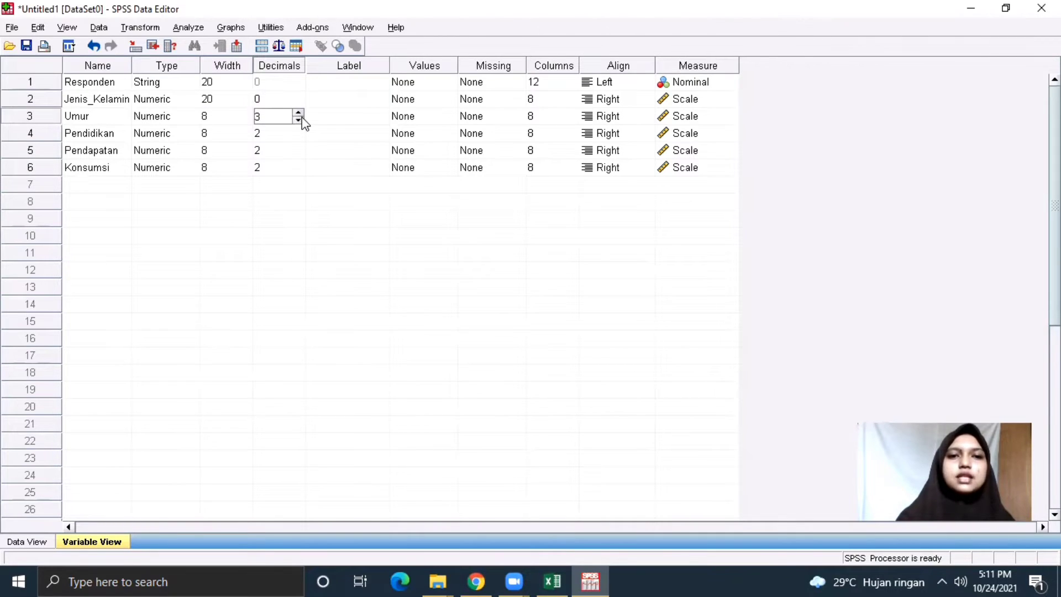
click(302, 118)
click(302, 118)
click(302, 118)
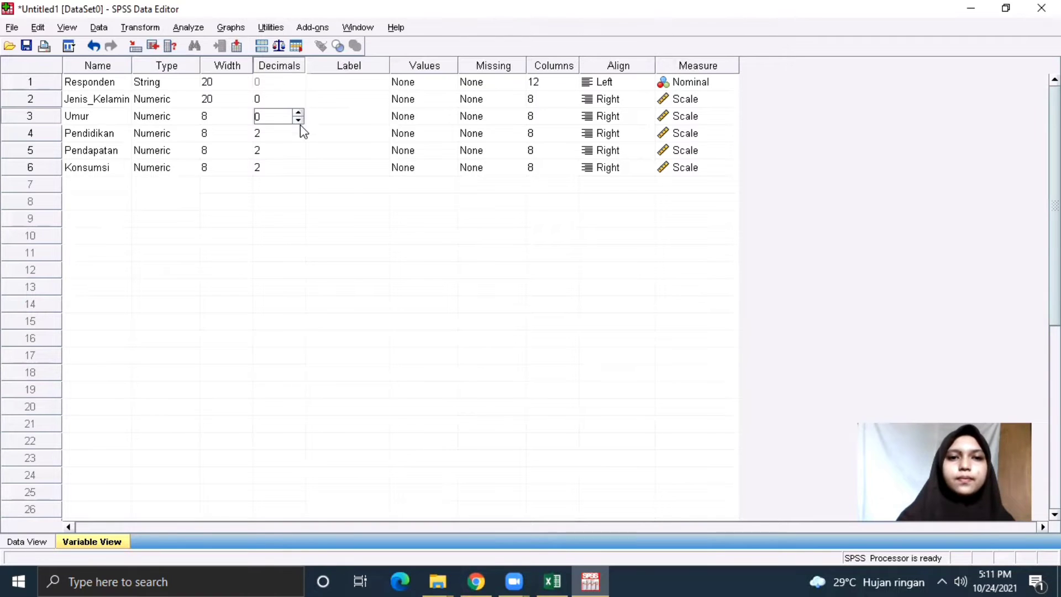
click(301, 135)
click(299, 137)
click(299, 137)
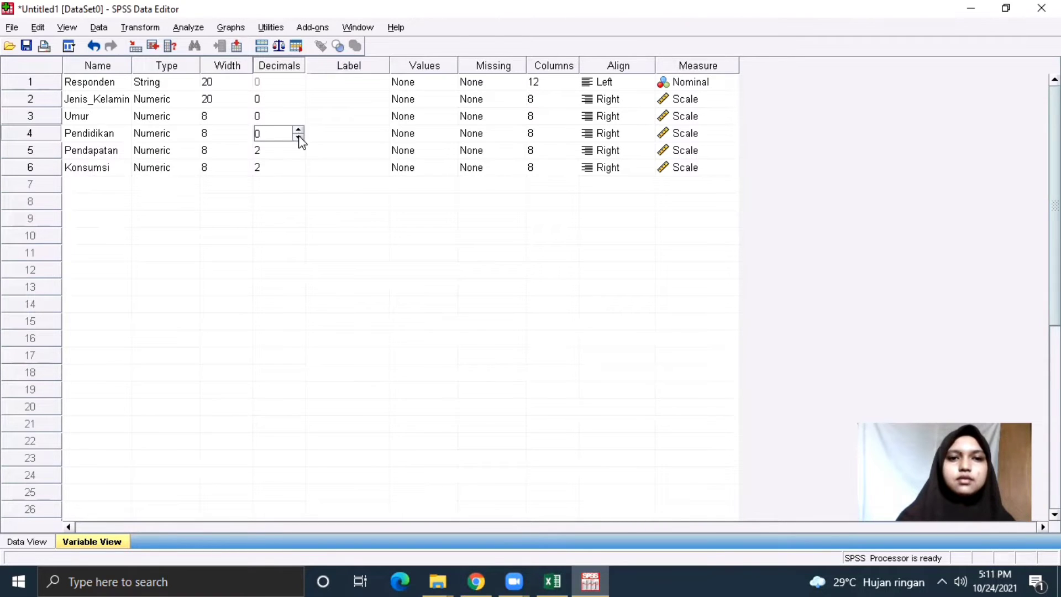
click(299, 156)
click(298, 154)
click(299, 155)
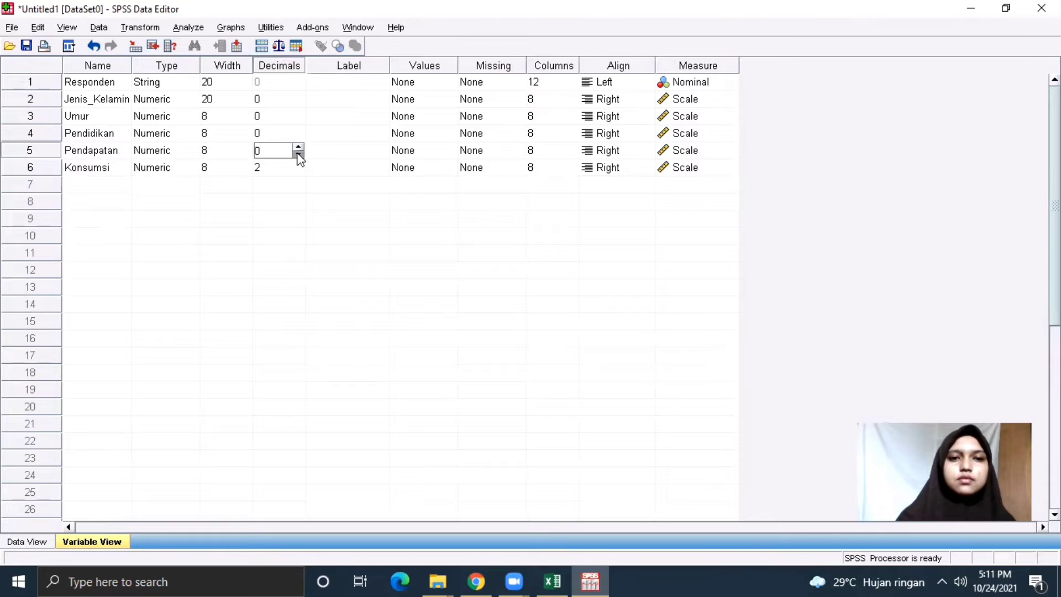
click(300, 171)
click(298, 172)
click(299, 172)
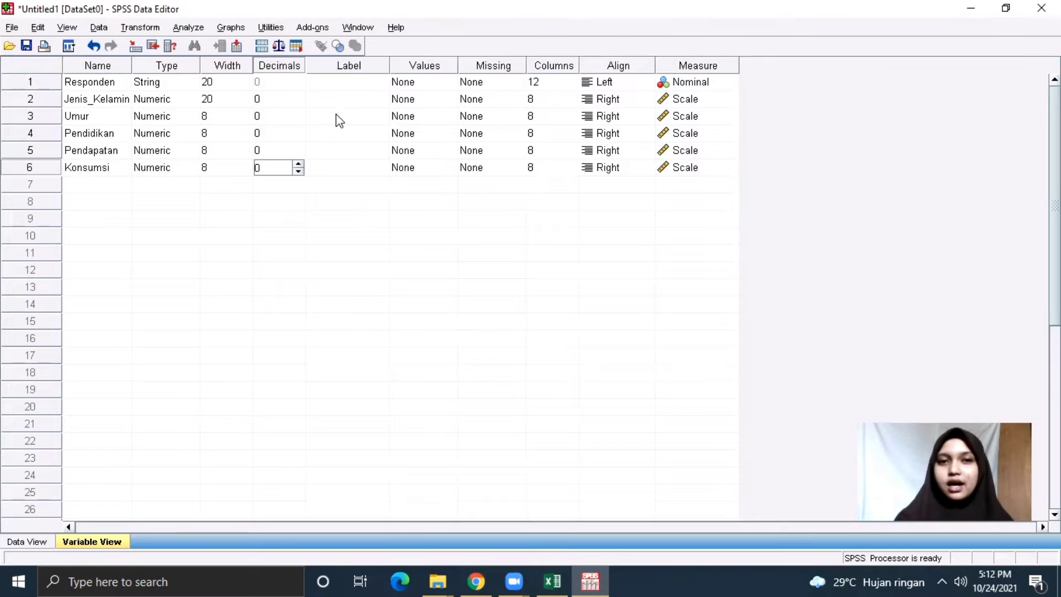
click(34, 541)
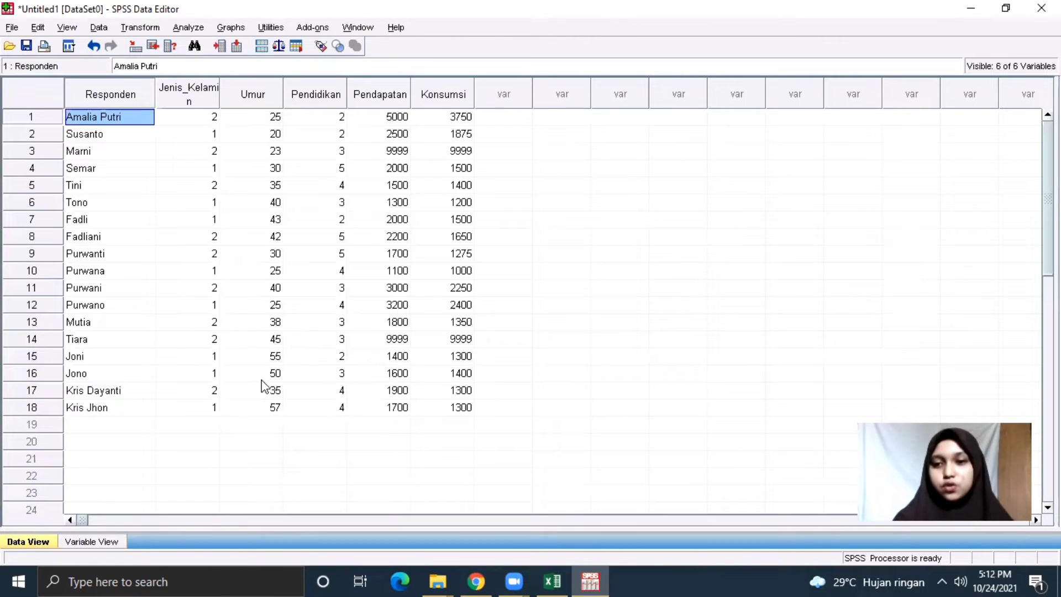
click(115, 544)
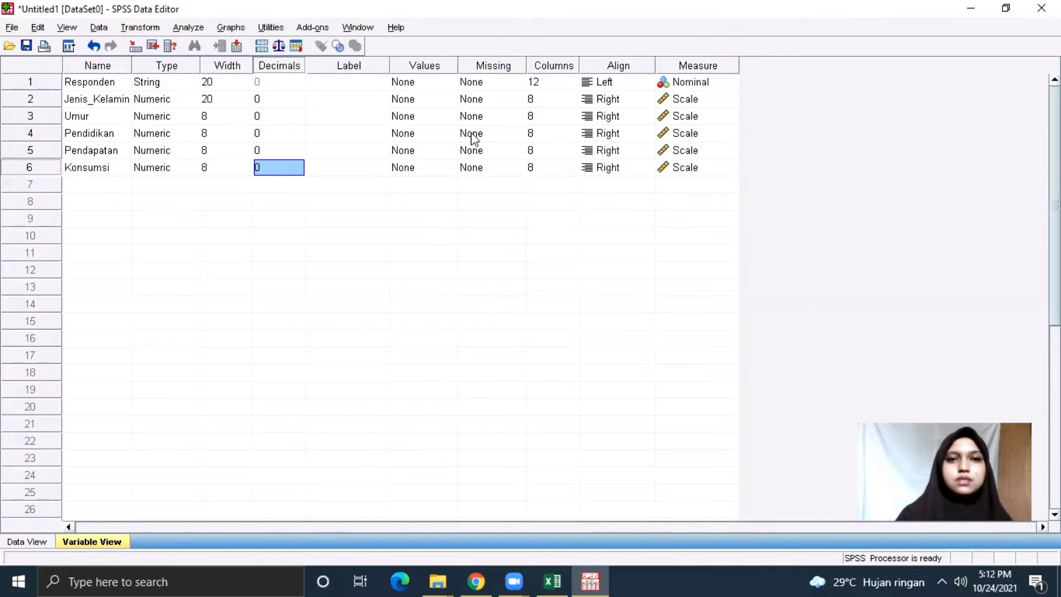
click(414, 100)
Add Jenis_Kelamin value labels 1 = Laki-laki and 2 = Perempuan.
click(448, 99)
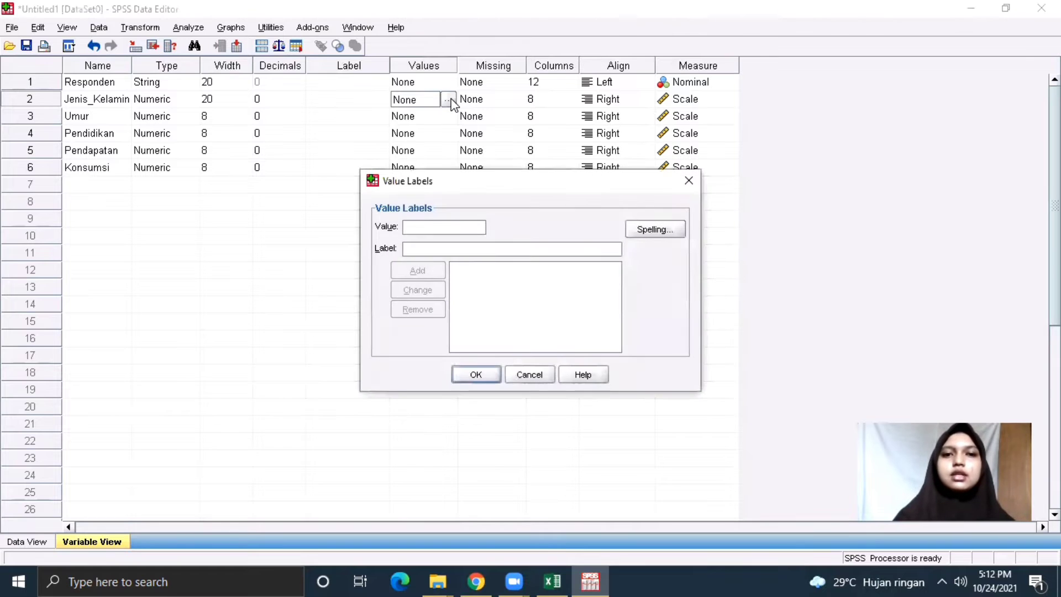
text(1)
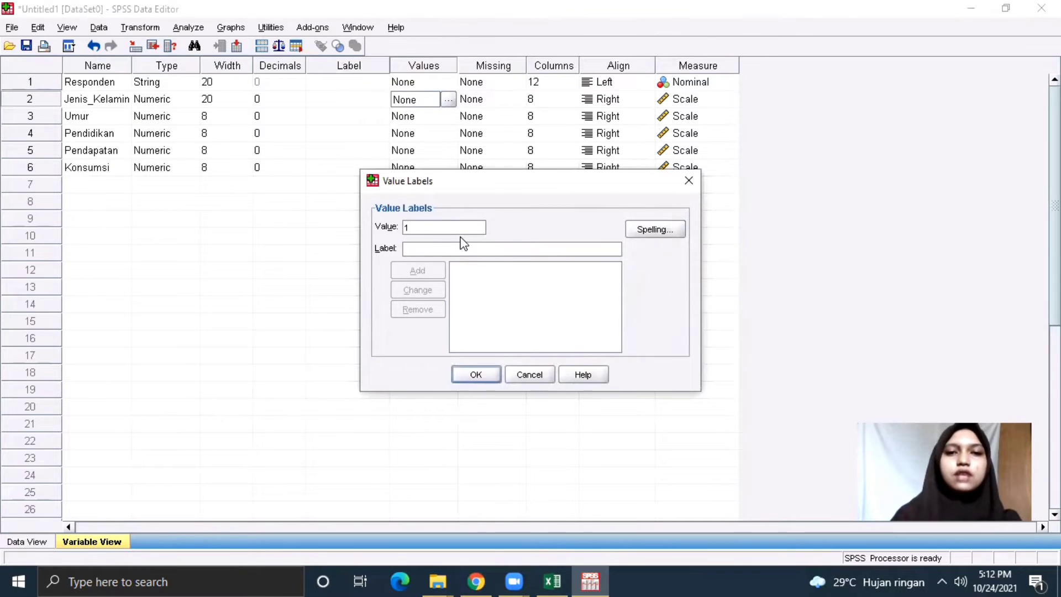
click(458, 245)
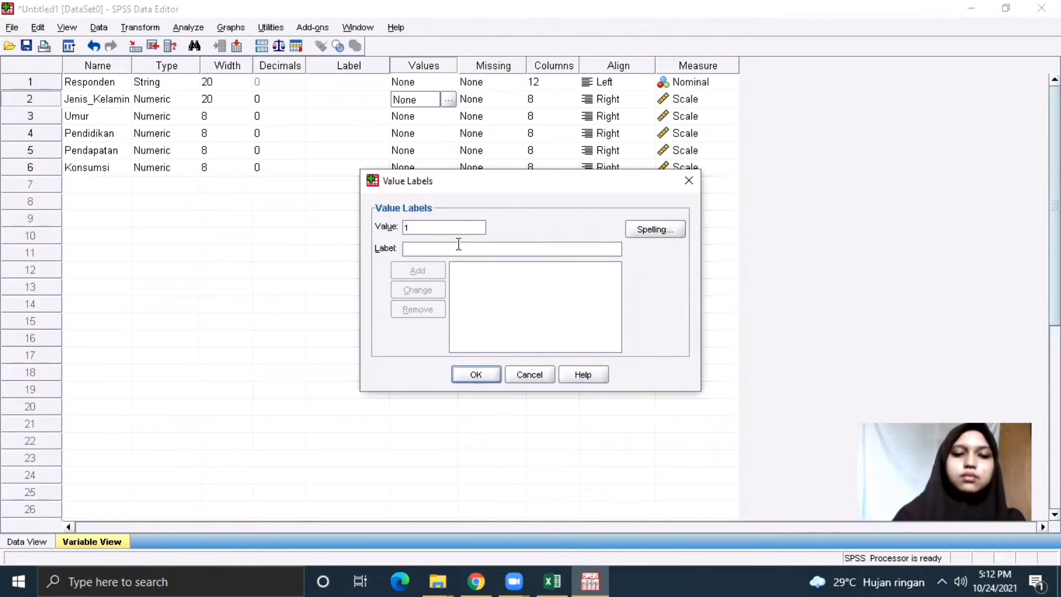
text(Laki-)
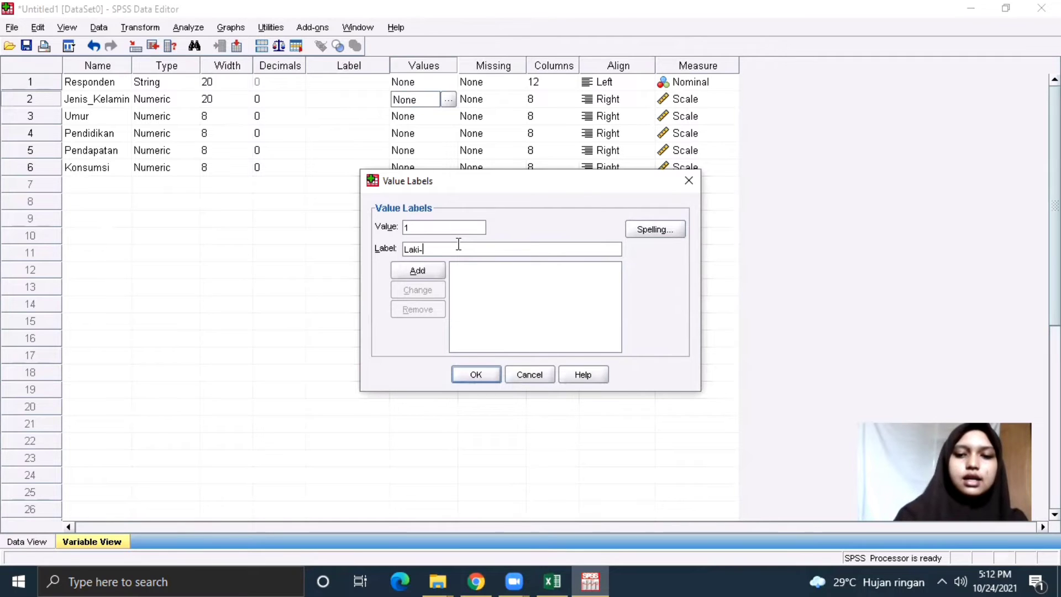
text(laki)
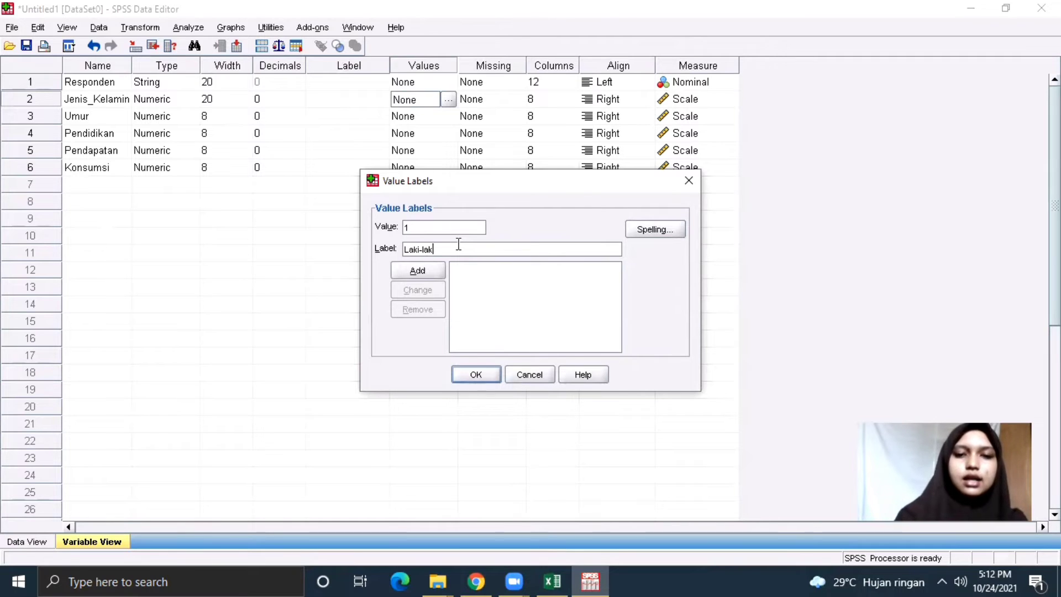
click(430, 271)
text(2)
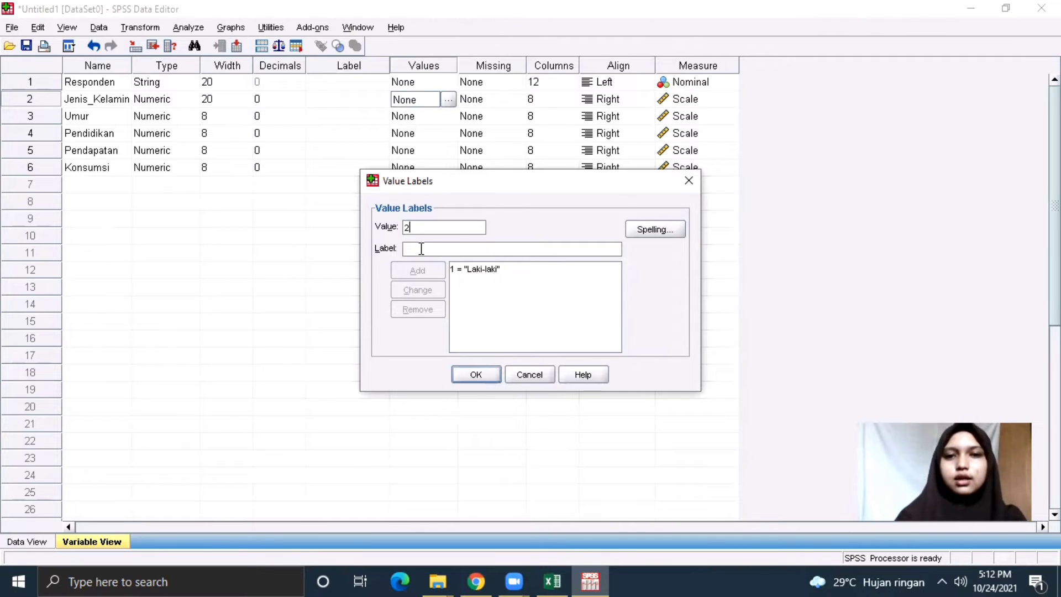
click(421, 248)
text(Pe)
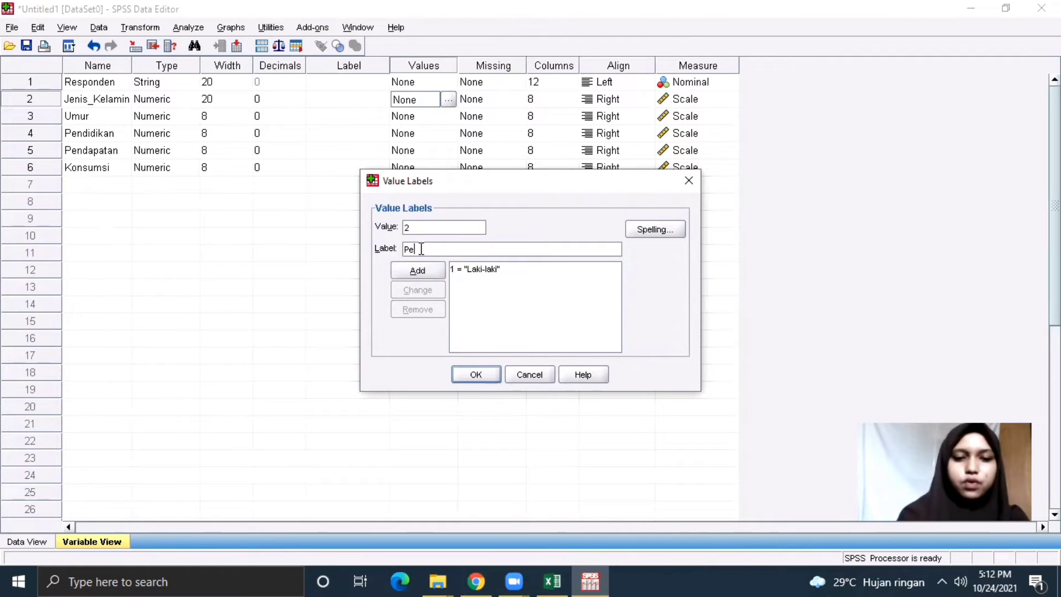
text(rempuan)
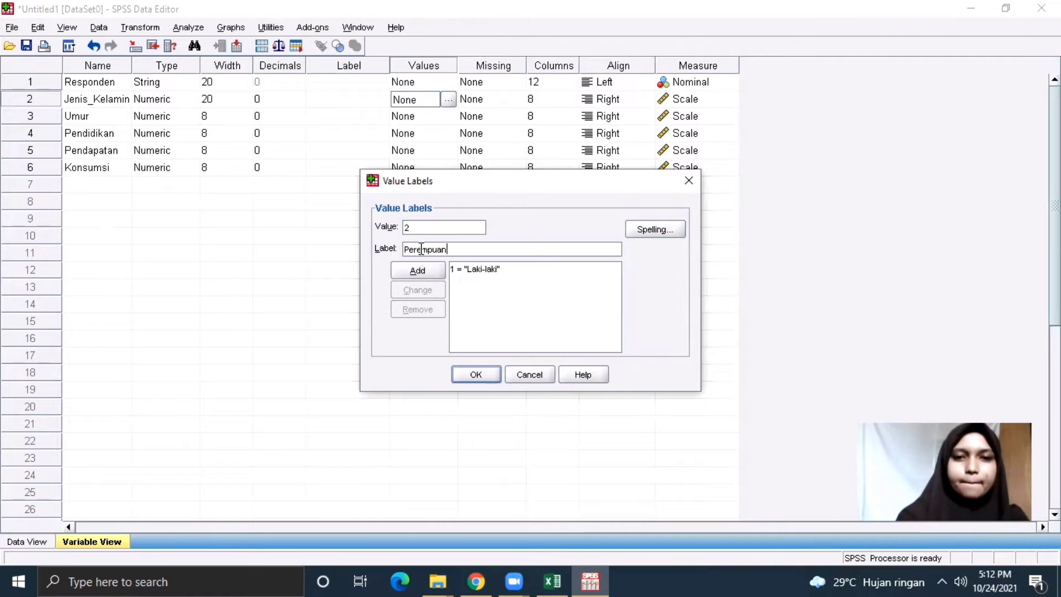
click(420, 270)
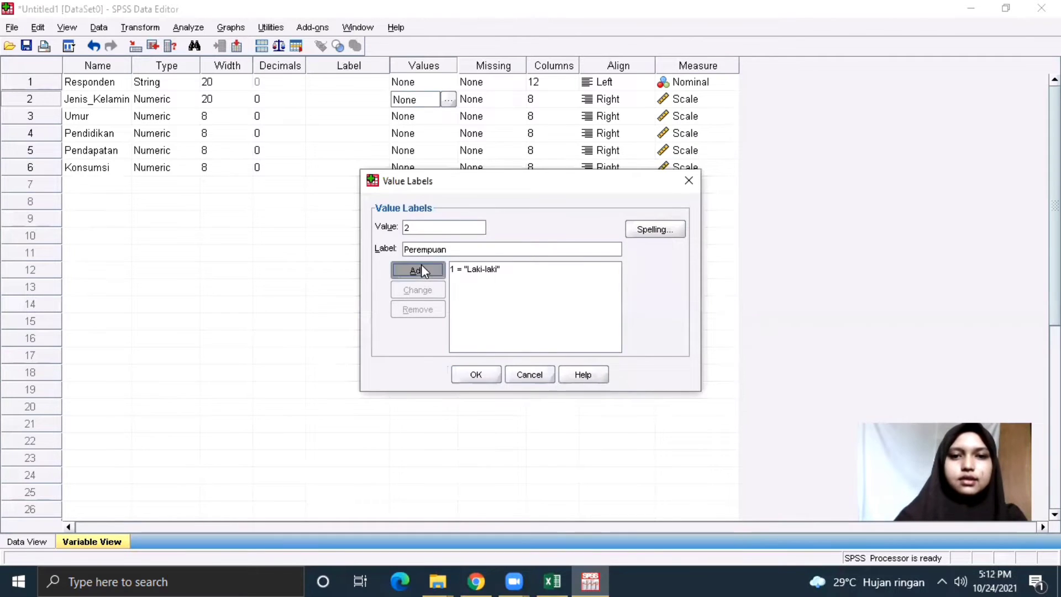
click(484, 377)
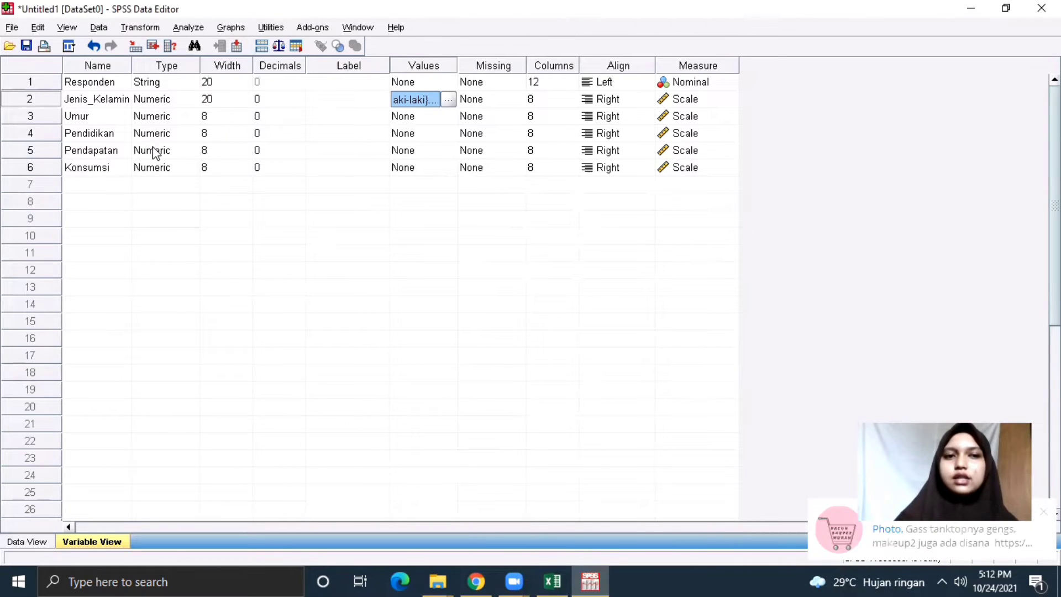
Add Pendidikan value labels 1 = SD and 2 = SLTP.
click(441, 133)
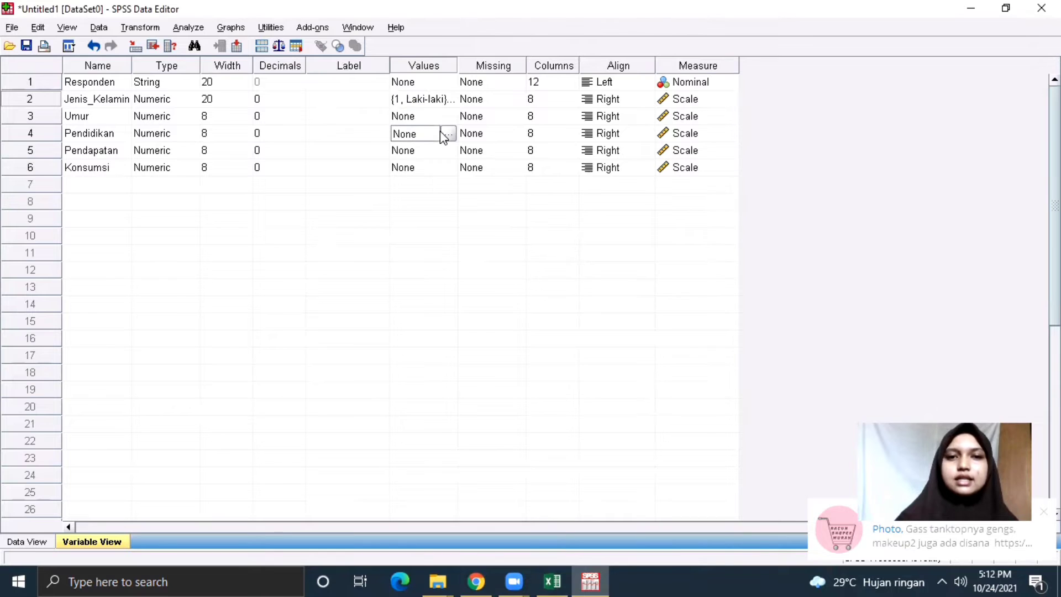
click(448, 134)
text(1)
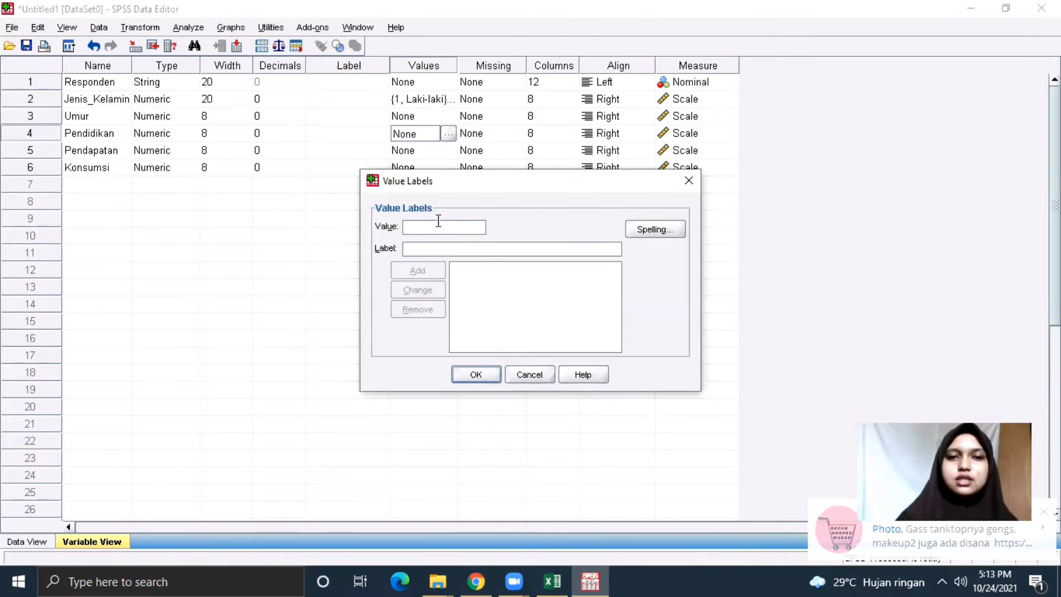
click(436, 250)
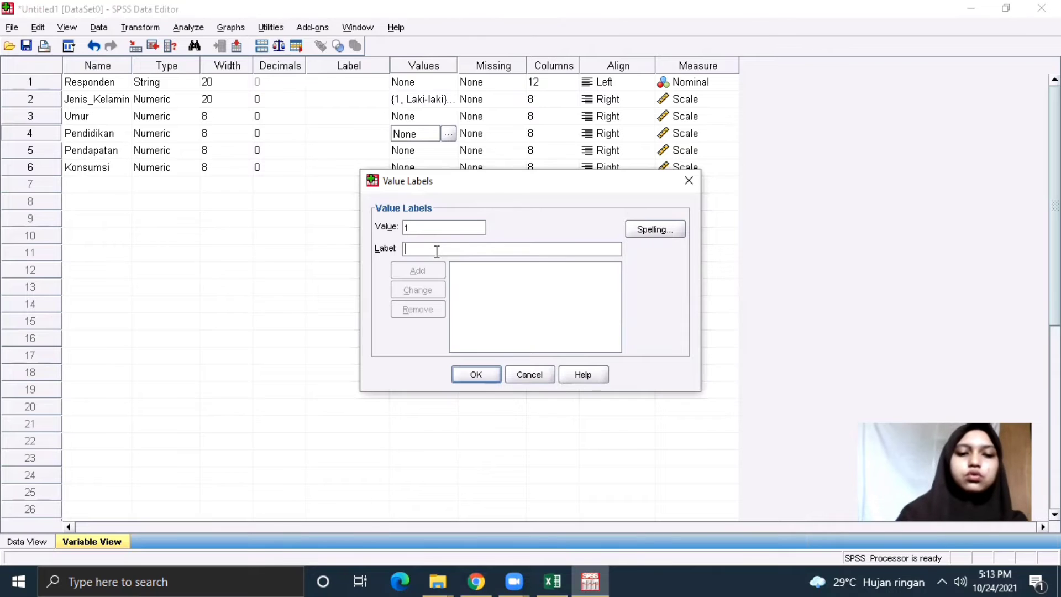
text(SD)
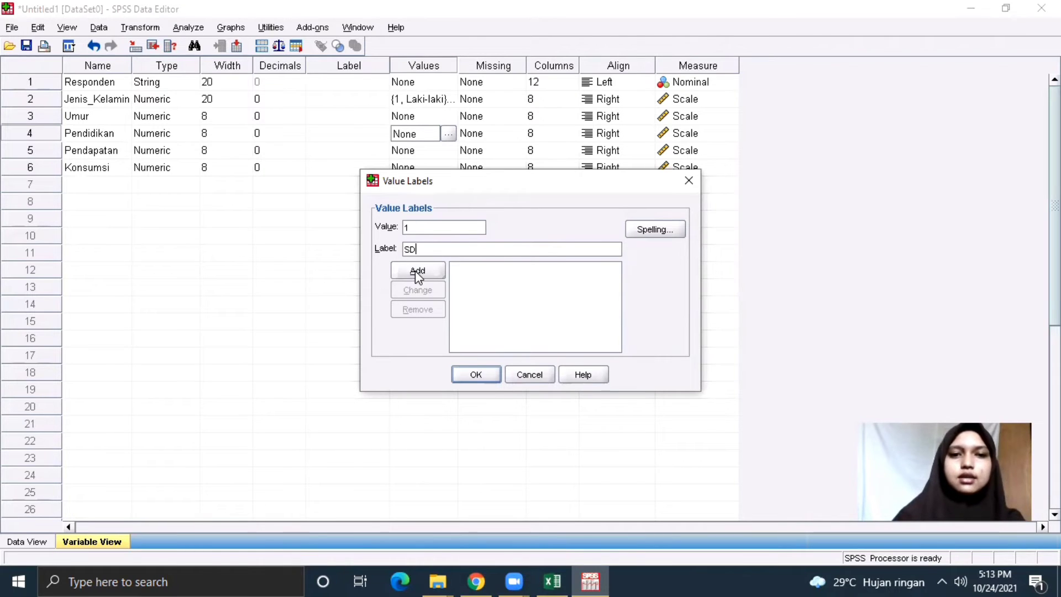
click(417, 271)
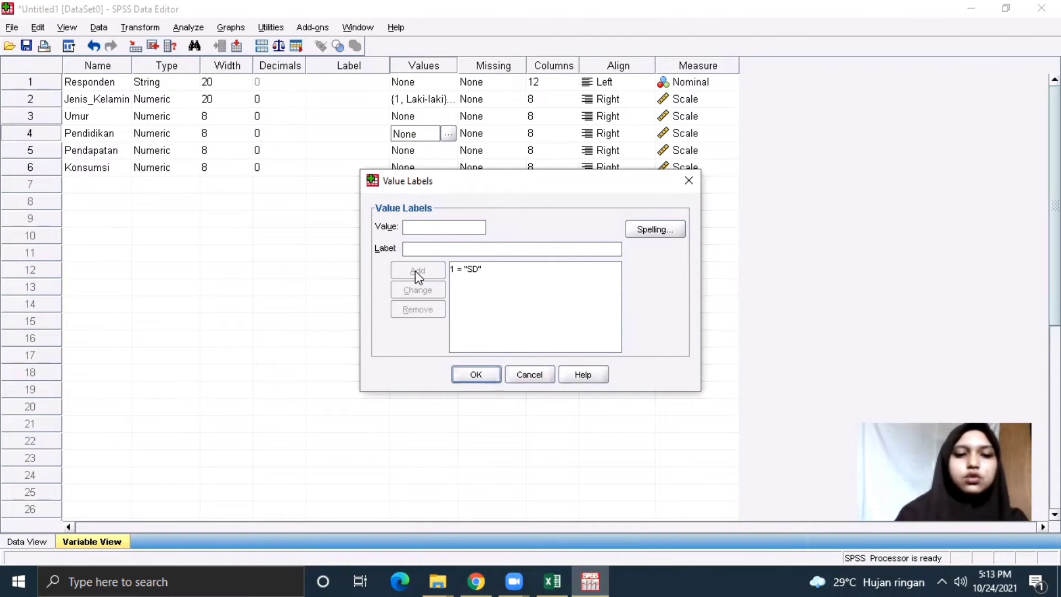
text(2)
click(416, 248)
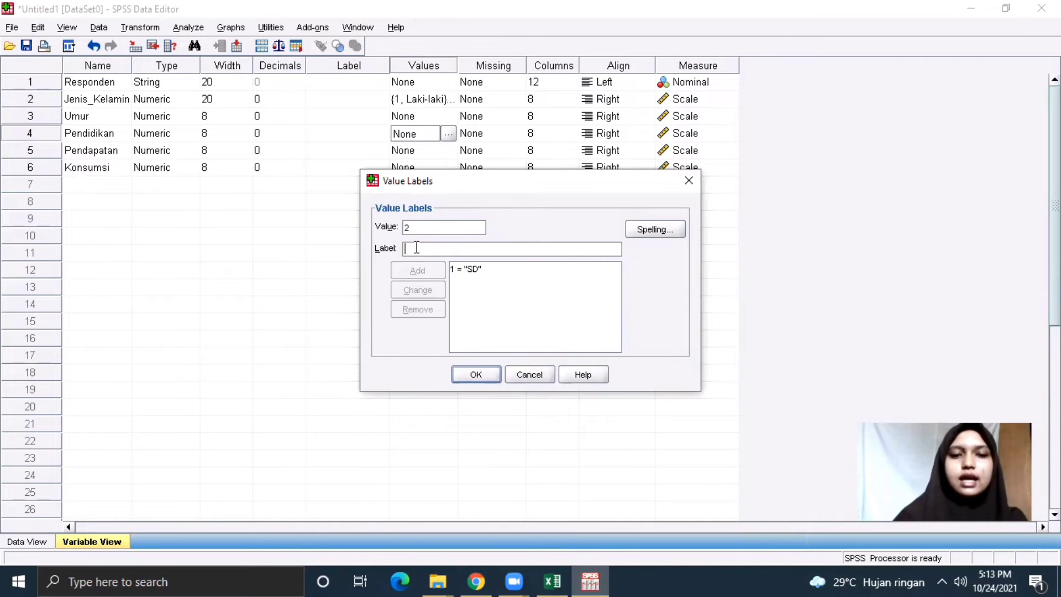
text(SL)
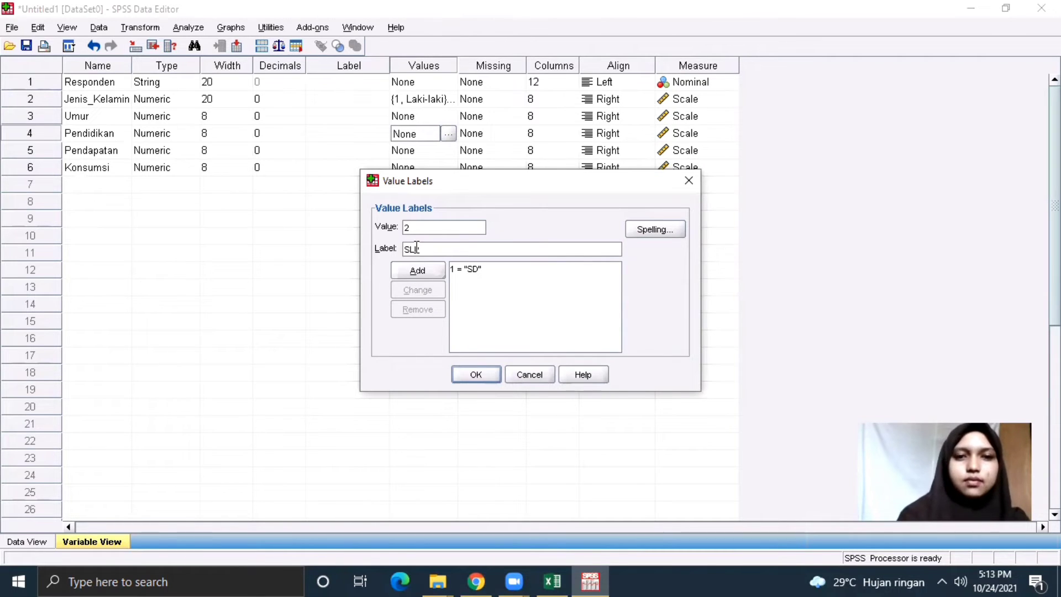
text(TP)
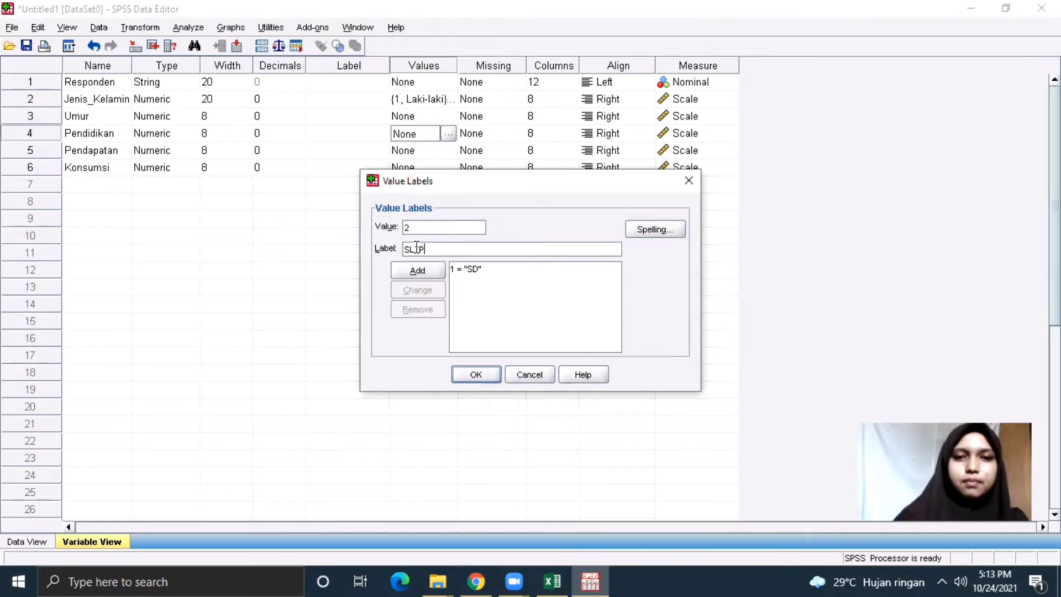
click(421, 271)
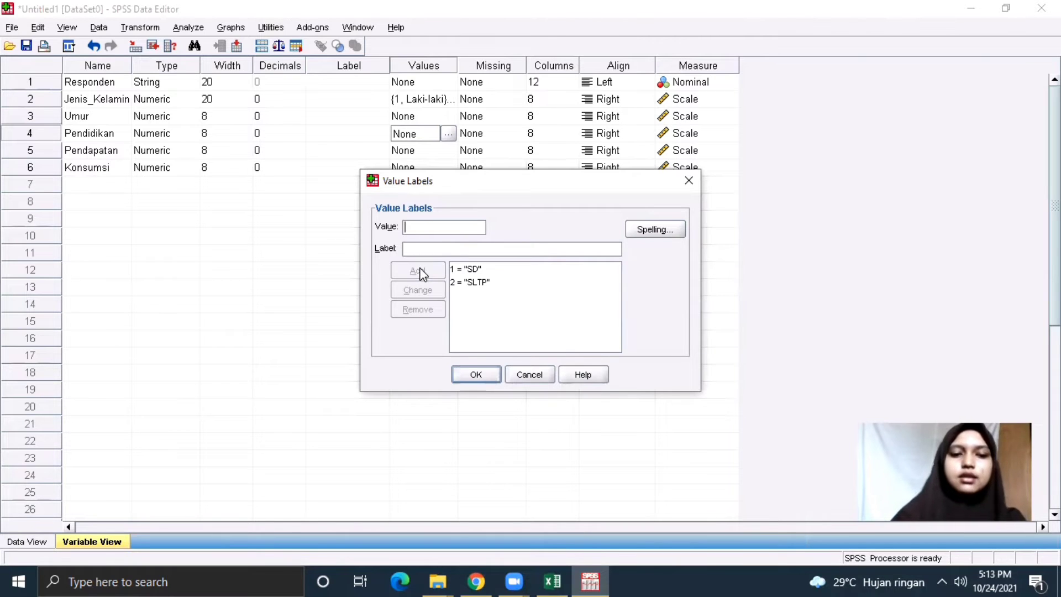
Add labels 3 = SLTA, 4 = D3 and 5 = S1, then confirm the dialog.
text(3)
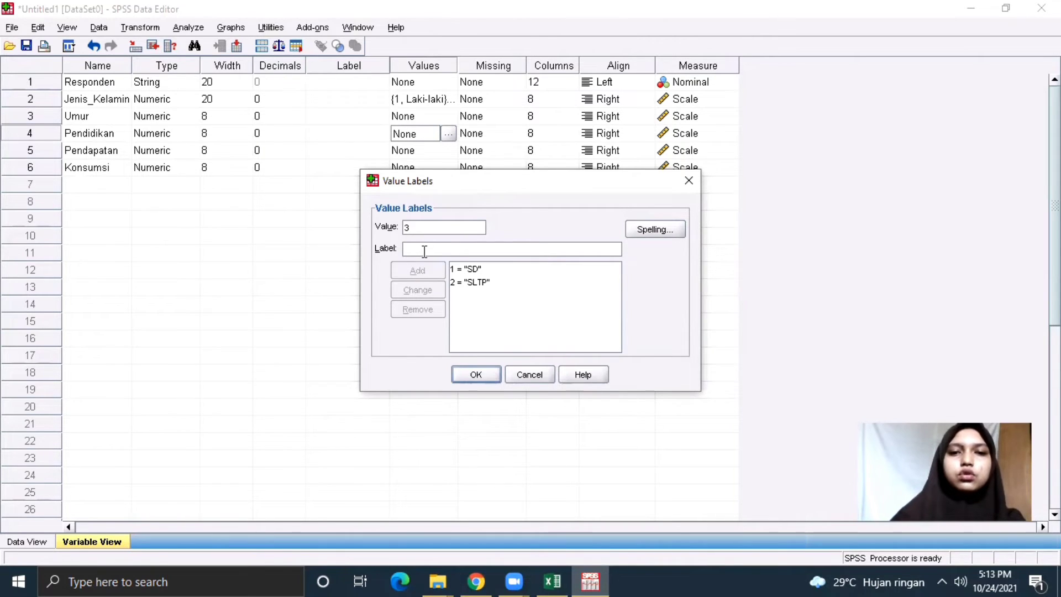
click(425, 250)
text(SL)
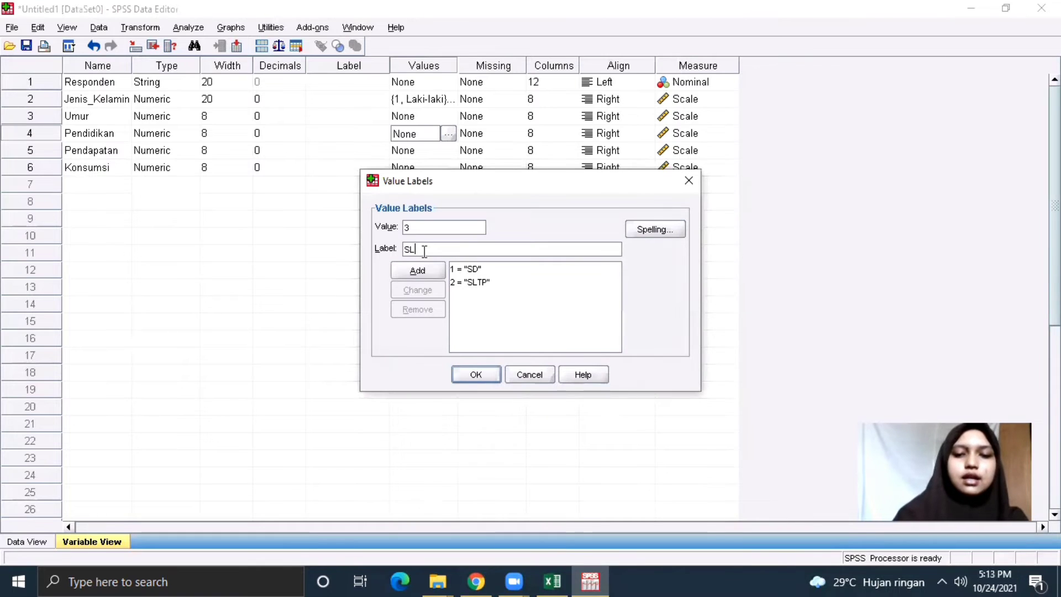
text(TA)
click(424, 272)
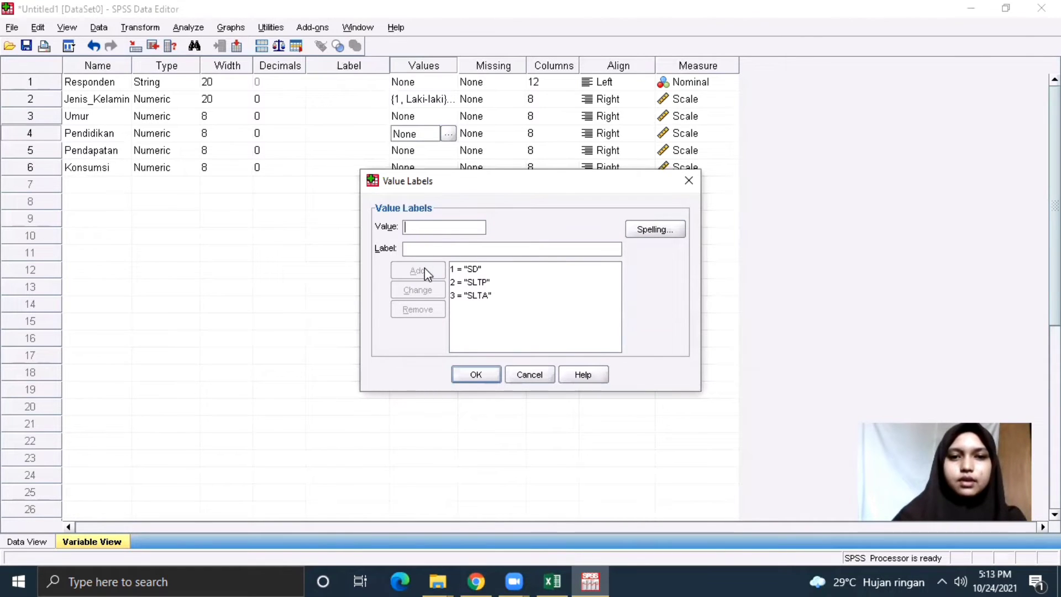
text(4)
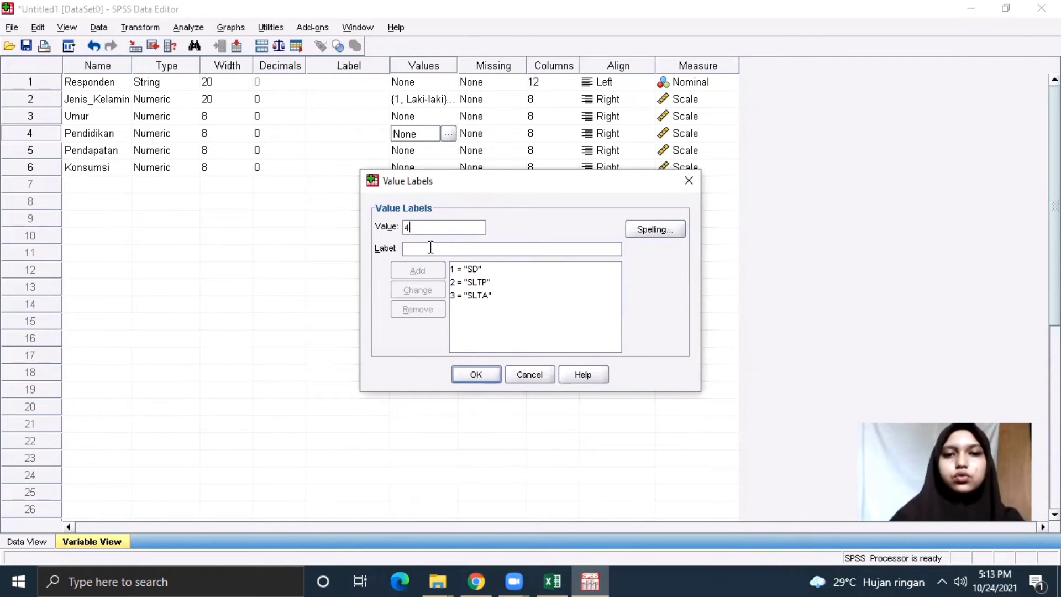
click(431, 248)
text(D3)
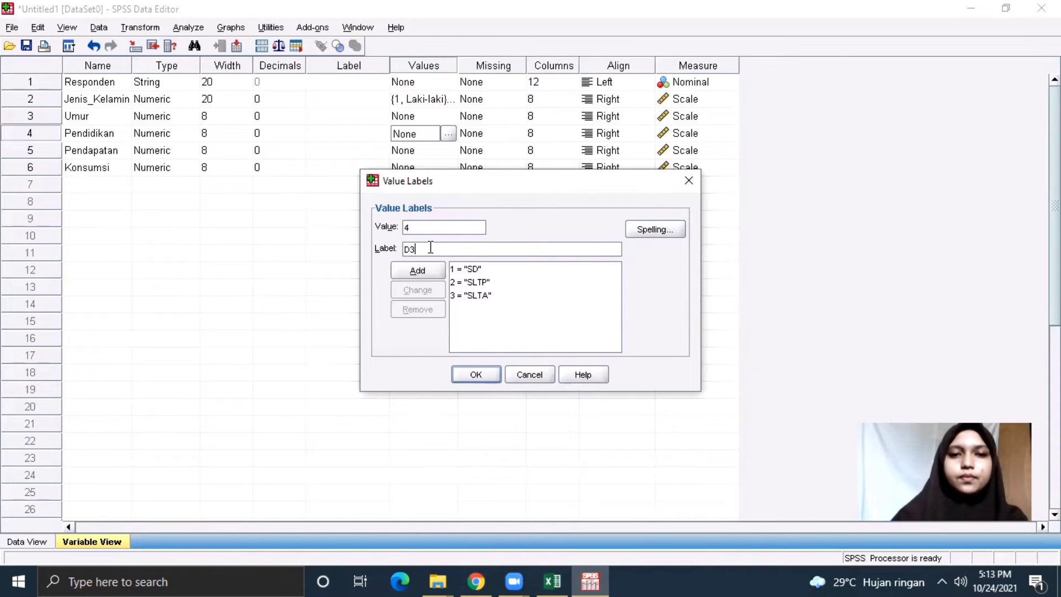
click(434, 270)
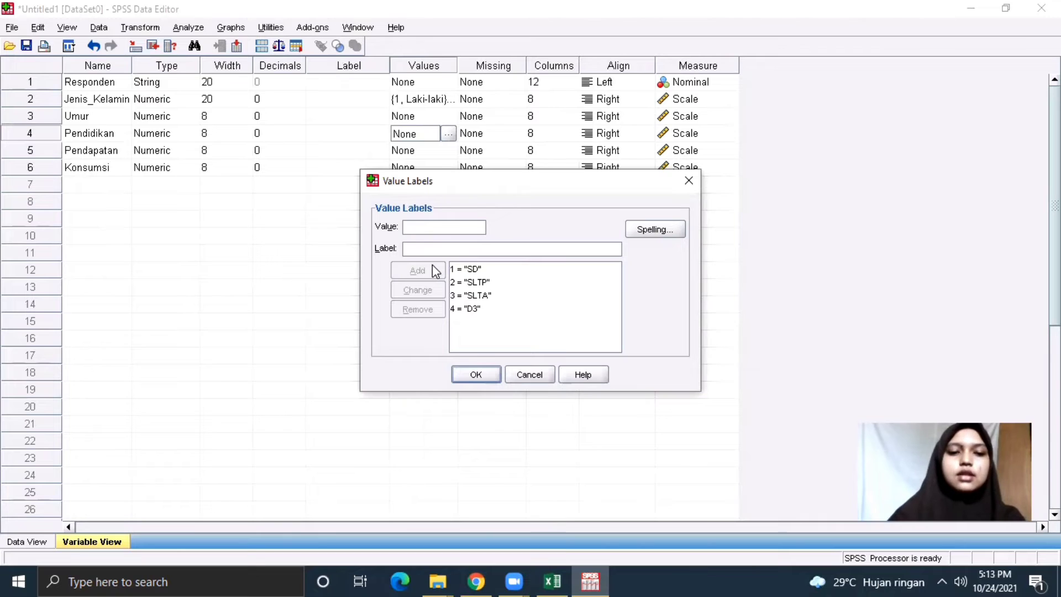
text(5)
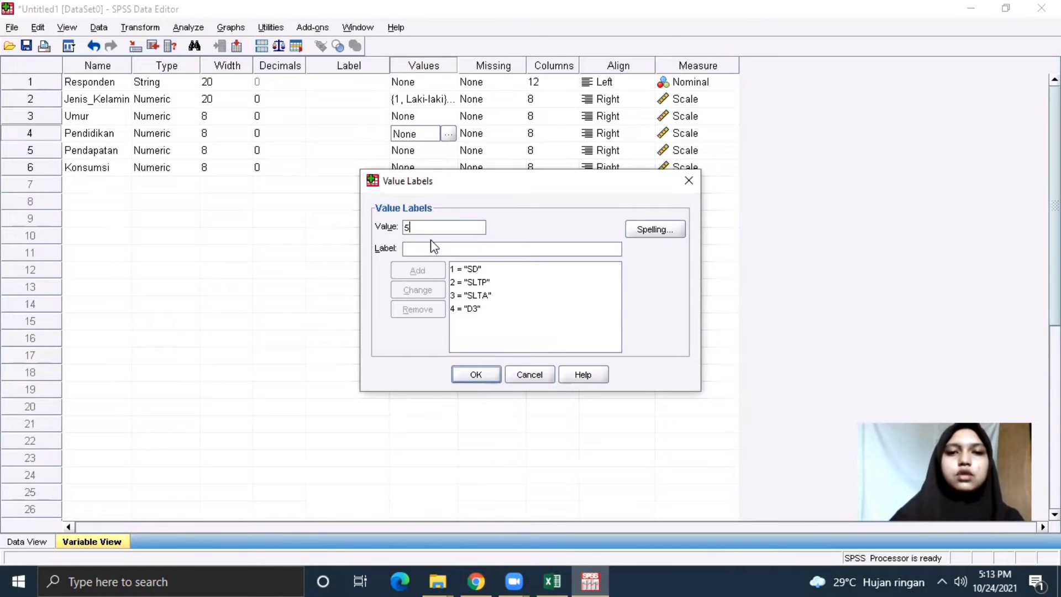
text(S1)
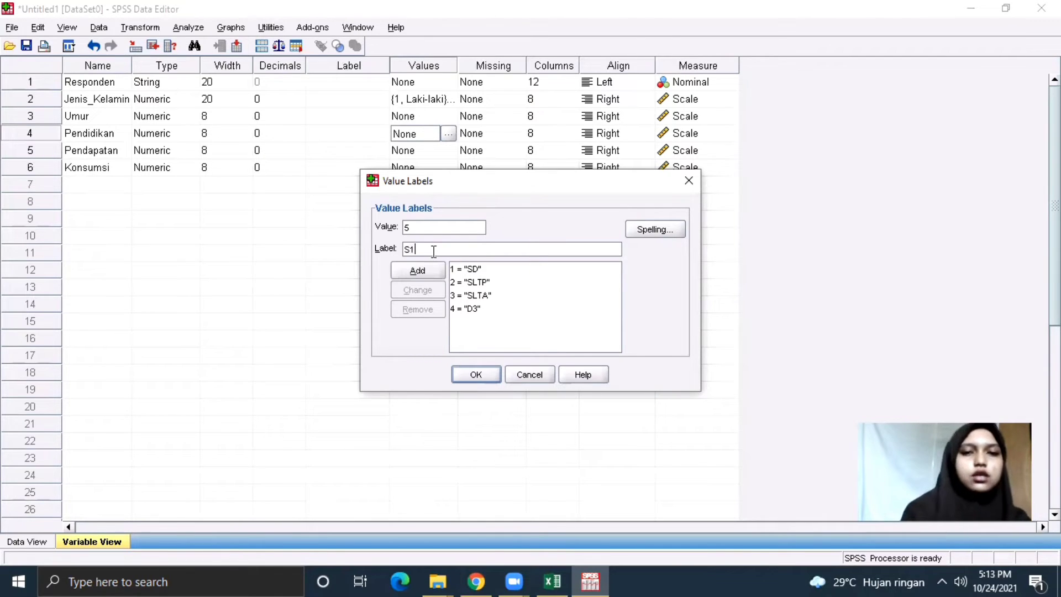
click(425, 270)
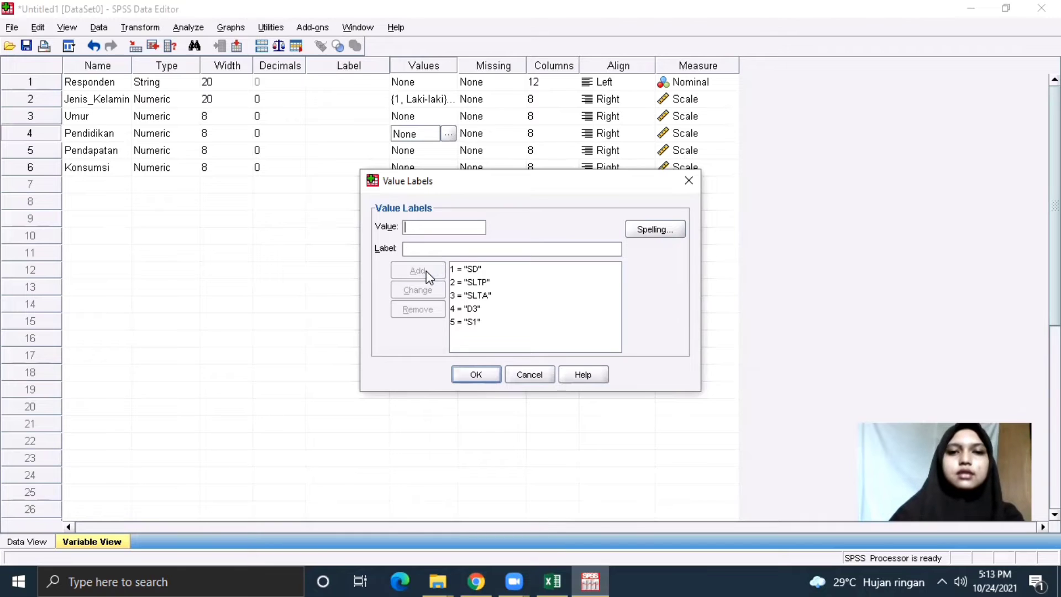
click(486, 376)
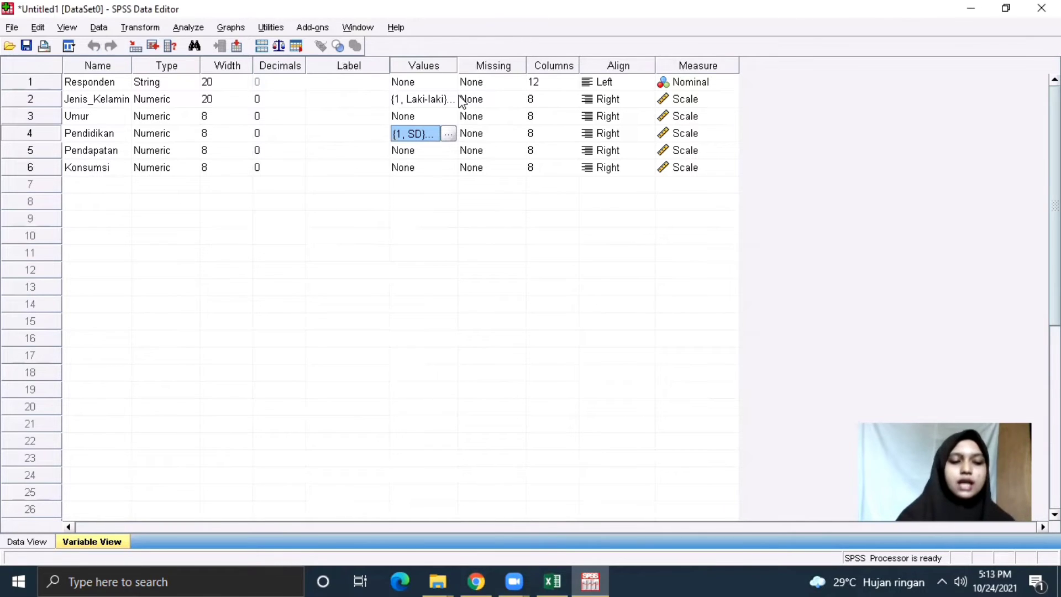
click(25, 542)
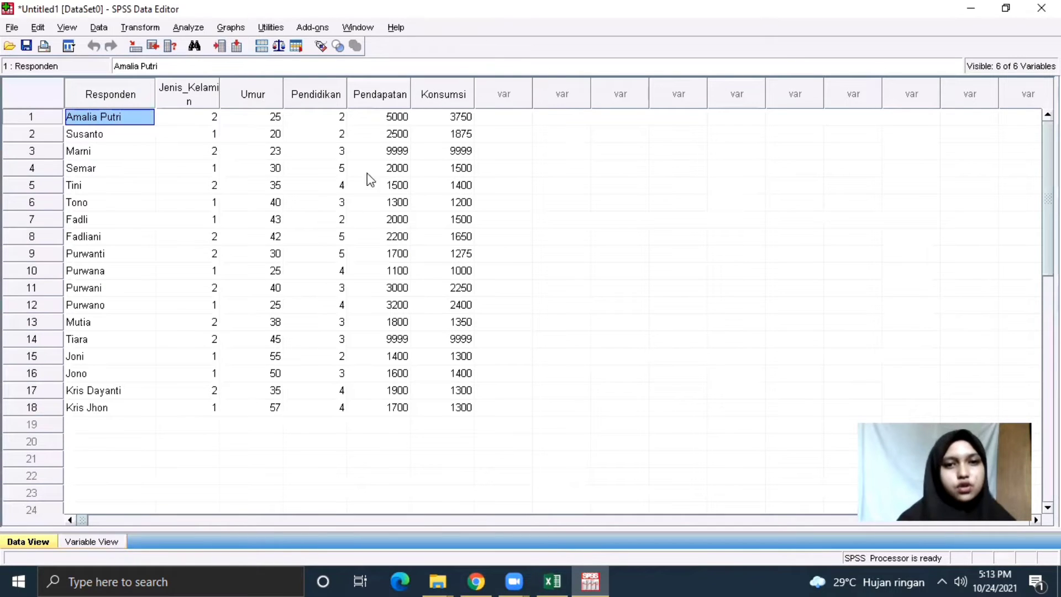
click(117, 539)
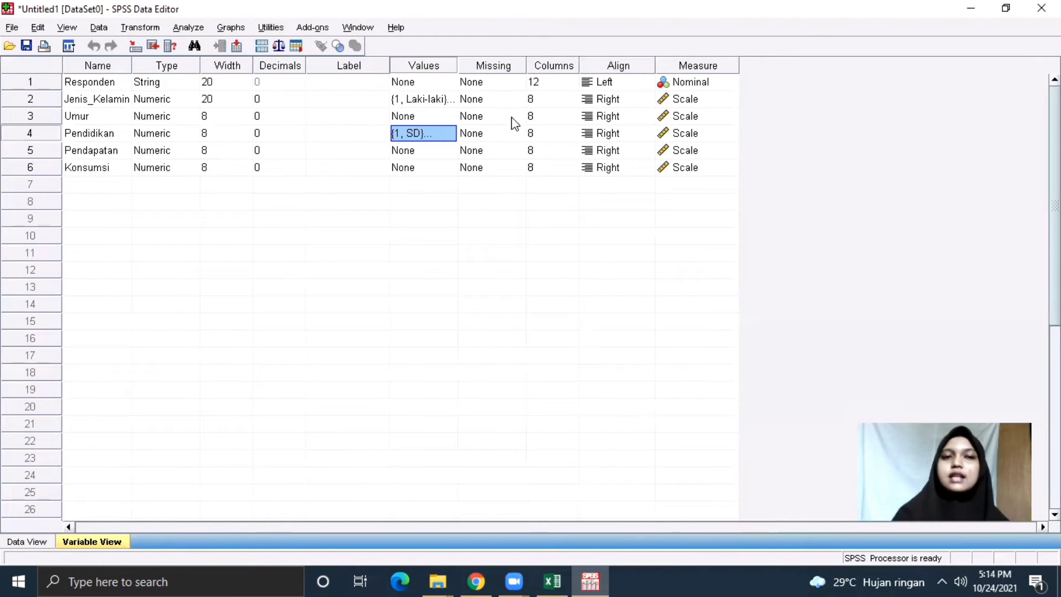
click(46, 541)
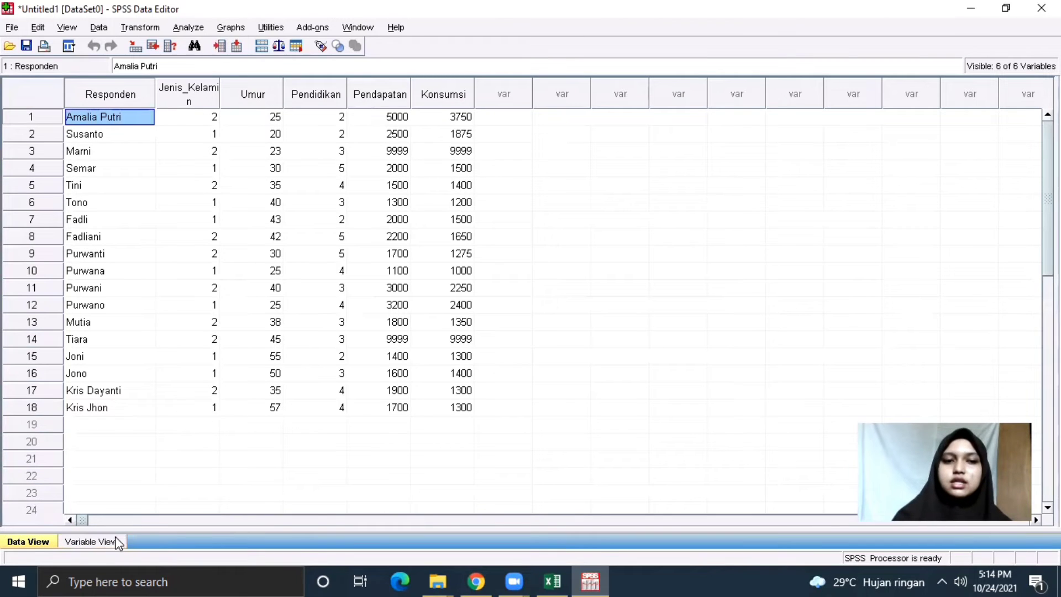
click(91, 541)
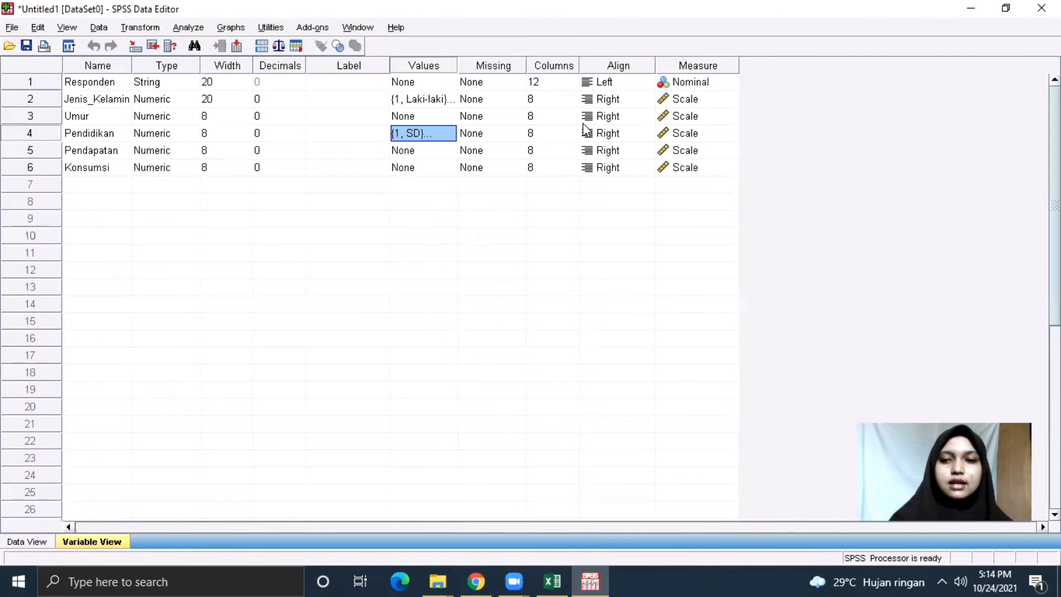
Set the Columns value to 20 for Responden and 15 for Jenis_Kelamin.
click(561, 81)
click(572, 78)
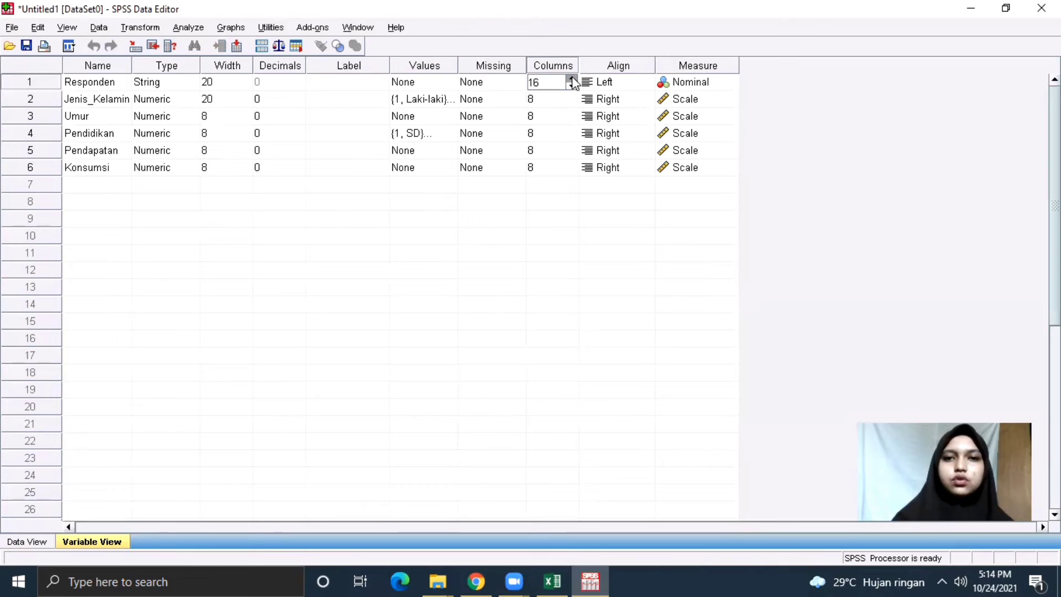
click(572, 79)
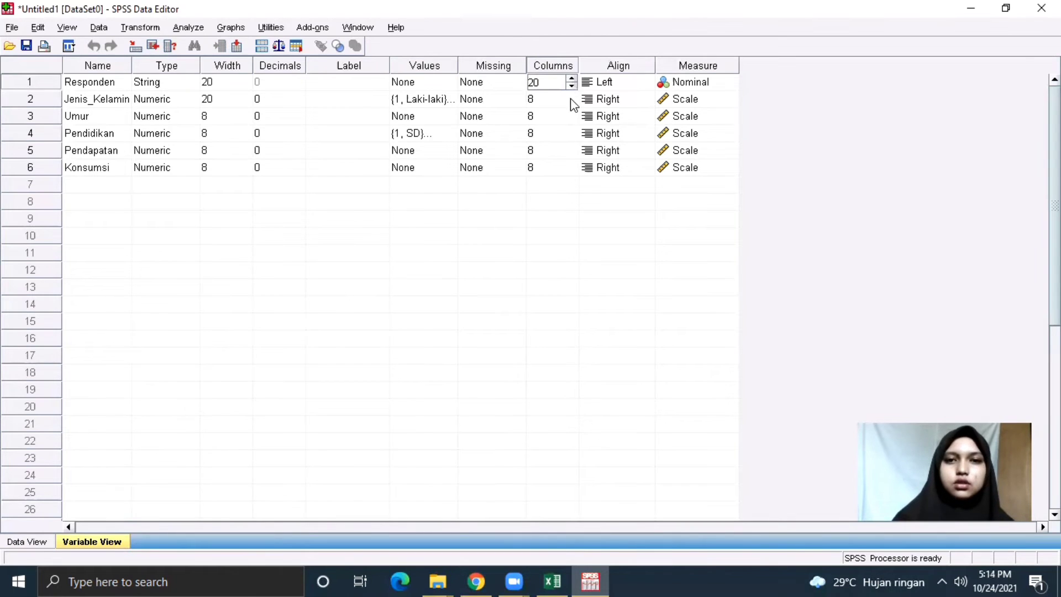
click(571, 100)
click(572, 96)
click(572, 96)
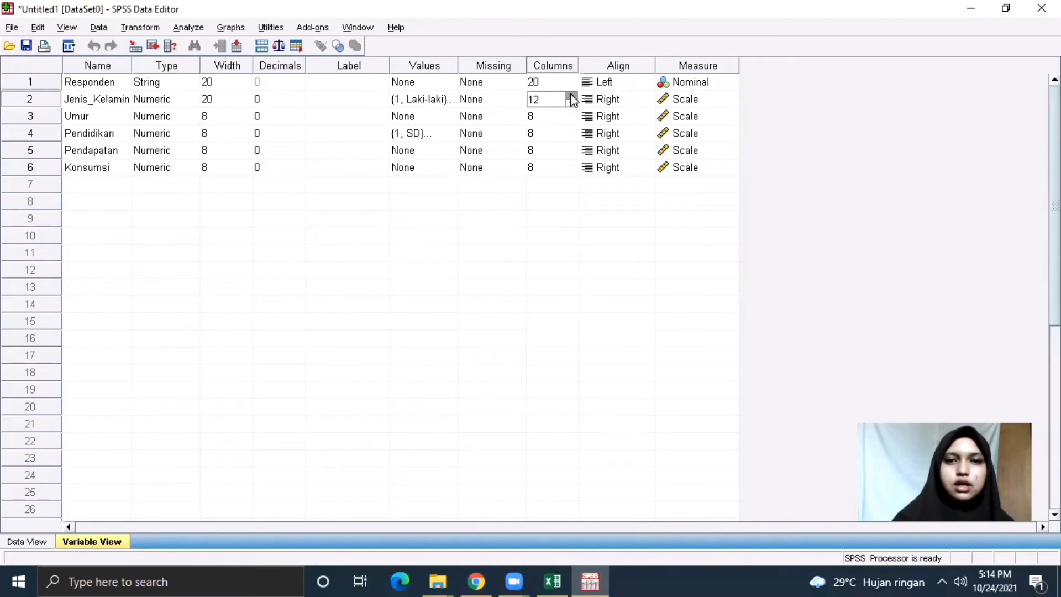
click(571, 96)
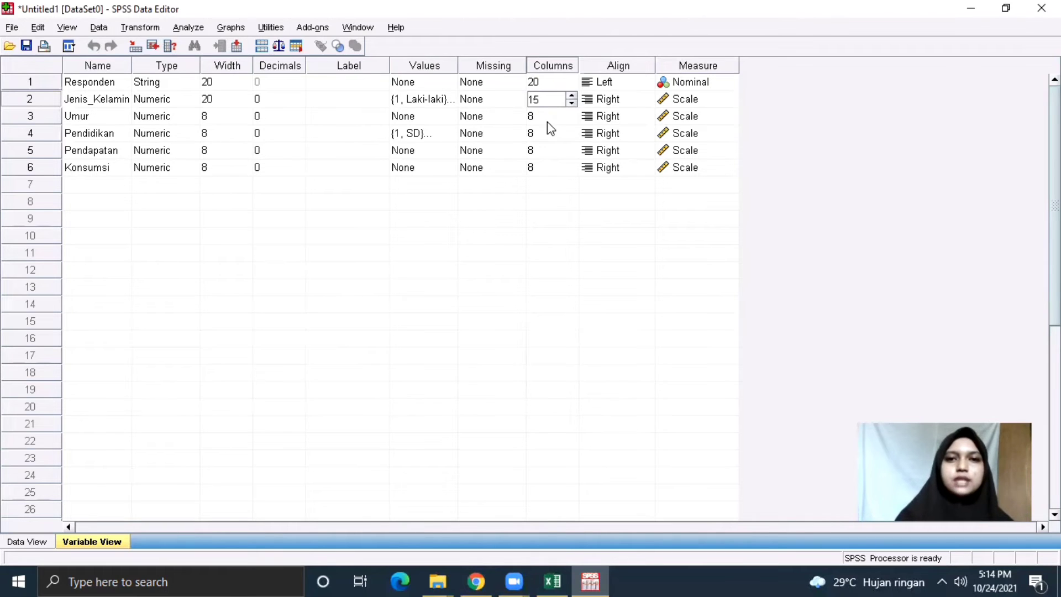
click(621, 90)
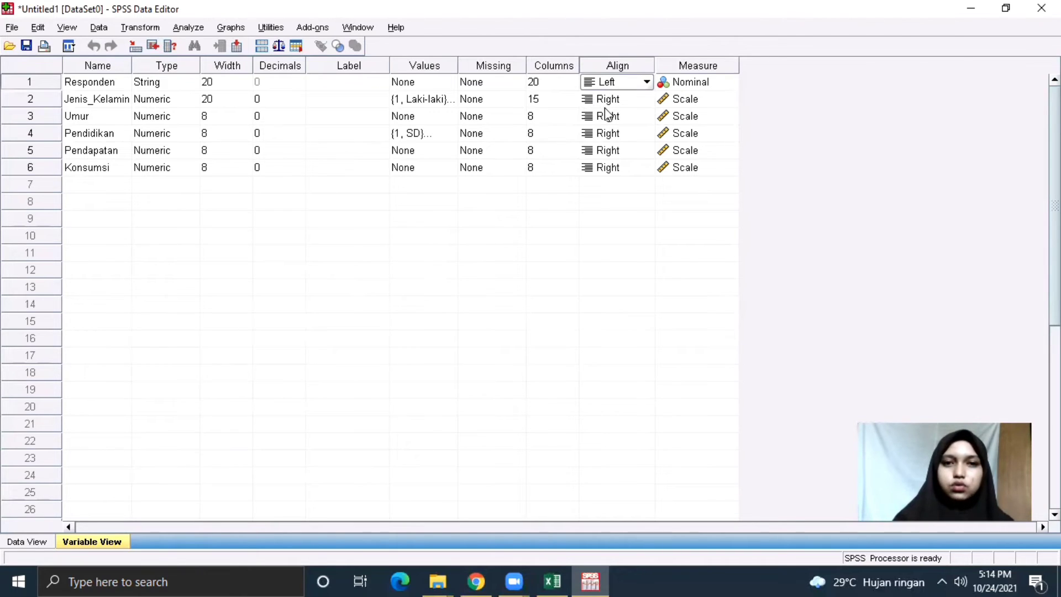
Set Align to Center for Umur, Pendidikan and Pendapatan.
click(628, 118)
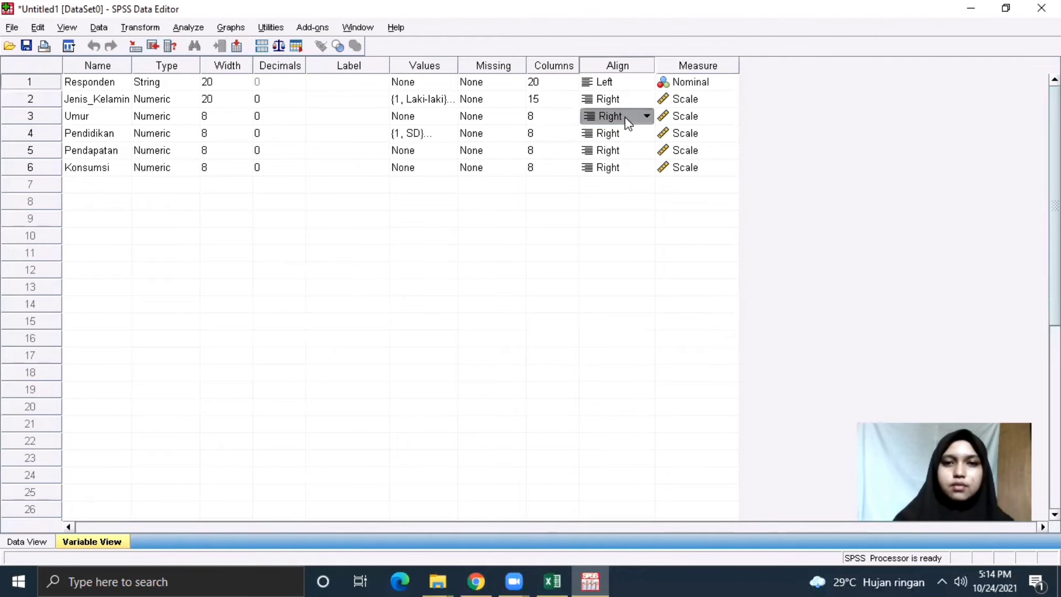
click(646, 116)
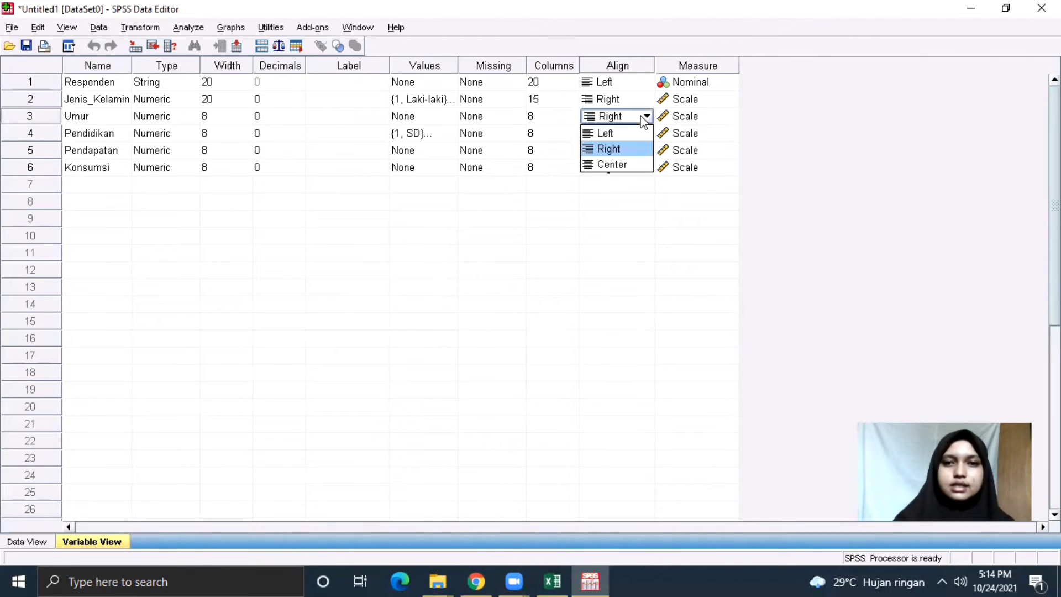
click(647, 165)
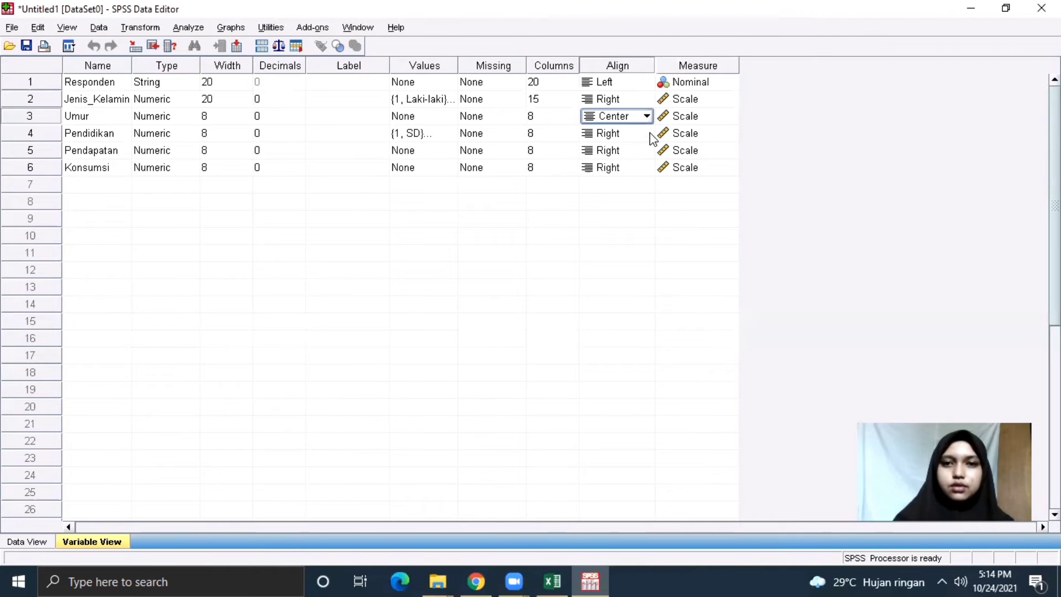
click(648, 135)
click(648, 133)
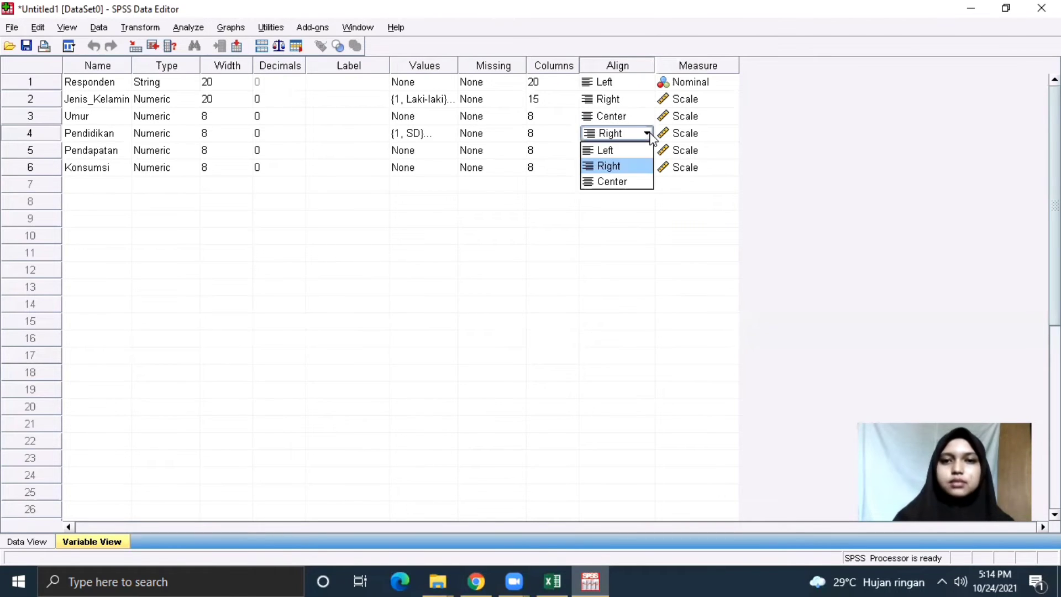
click(625, 177)
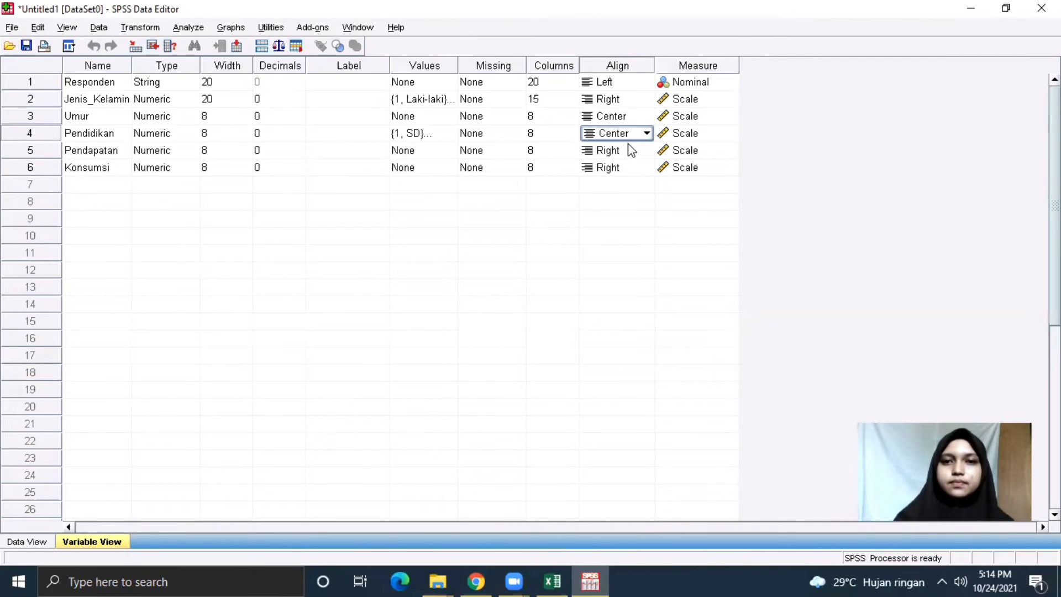
click(630, 149)
click(645, 150)
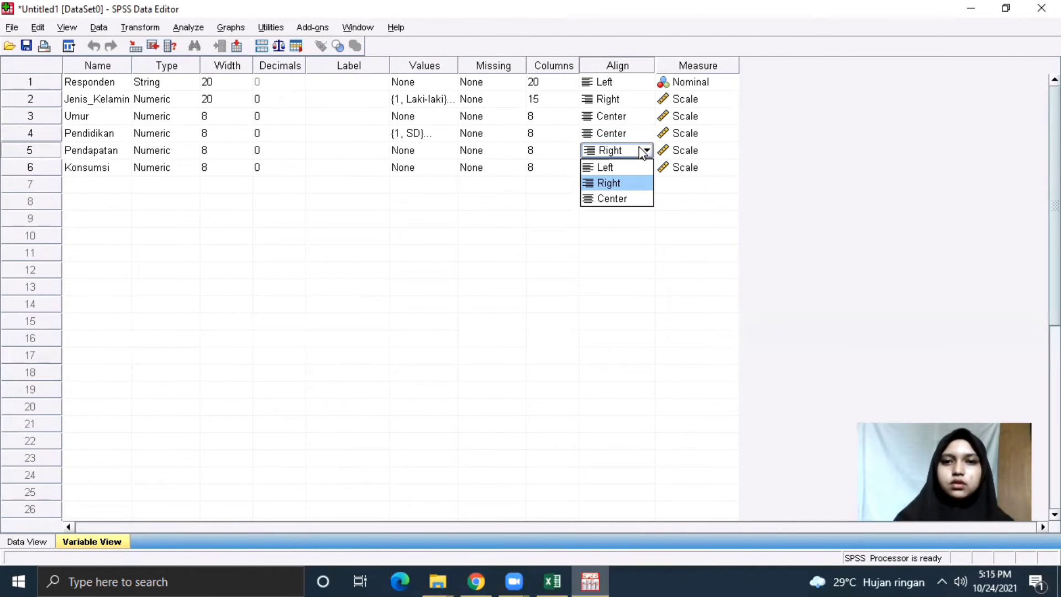
click(638, 200)
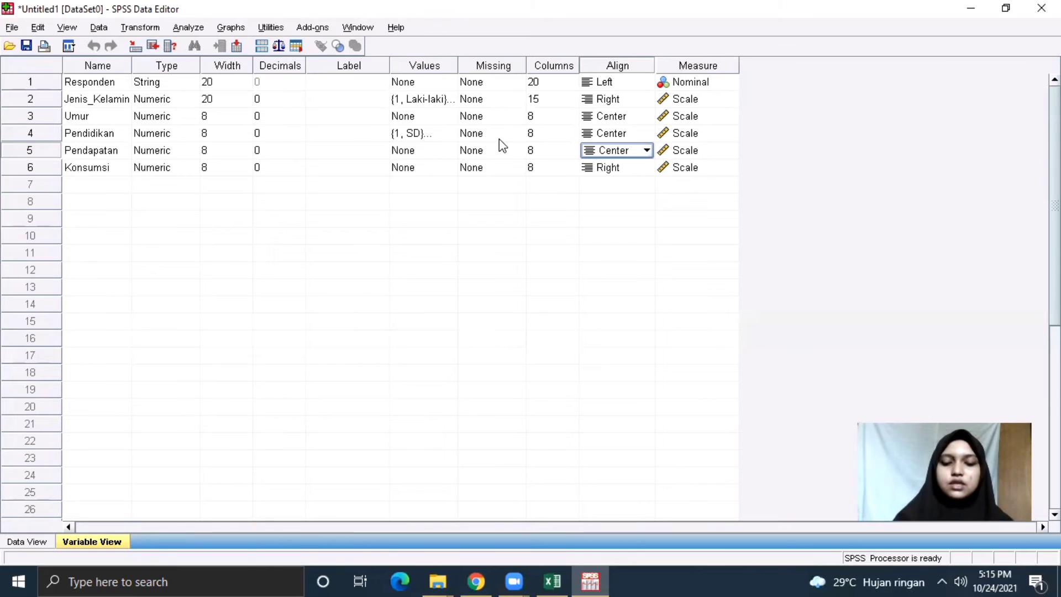
Set Jenis_Kelamin's measure to Nominal and Pendidikan's measure to Ordinal.
click(690, 101)
click(731, 99)
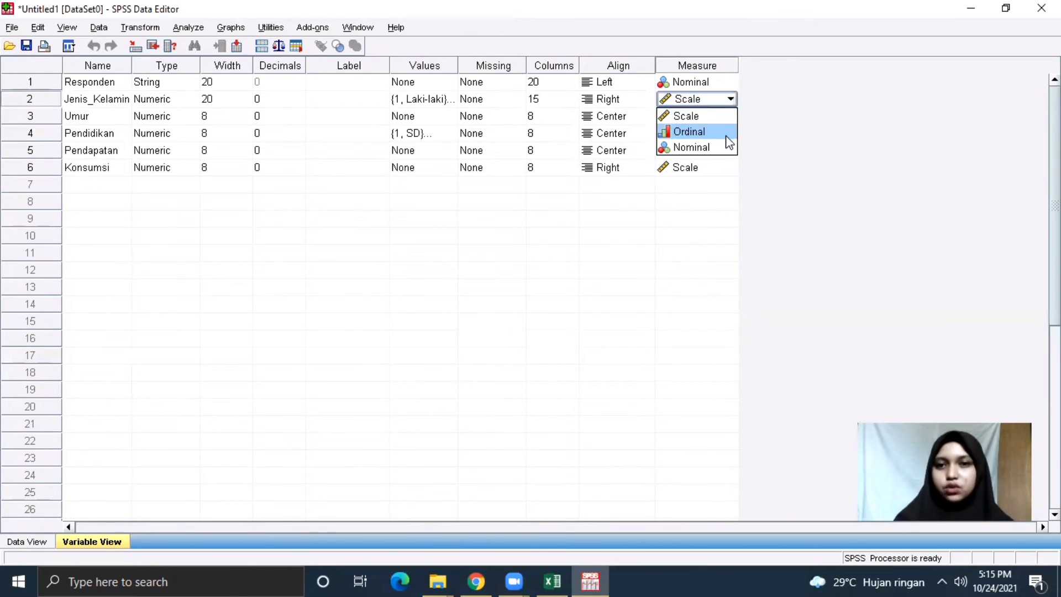
click(720, 148)
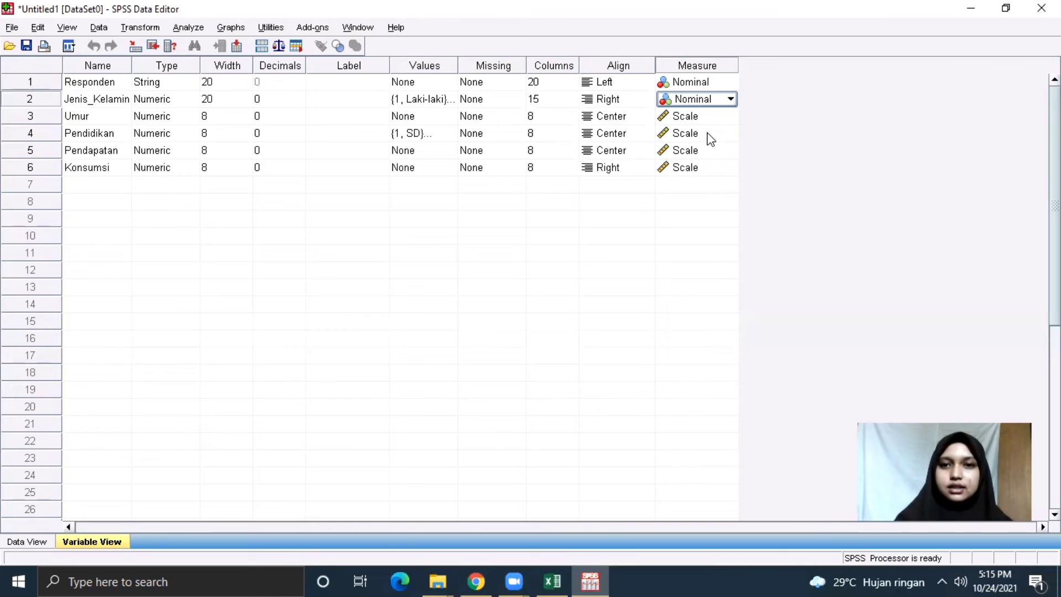
click(710, 138)
click(727, 134)
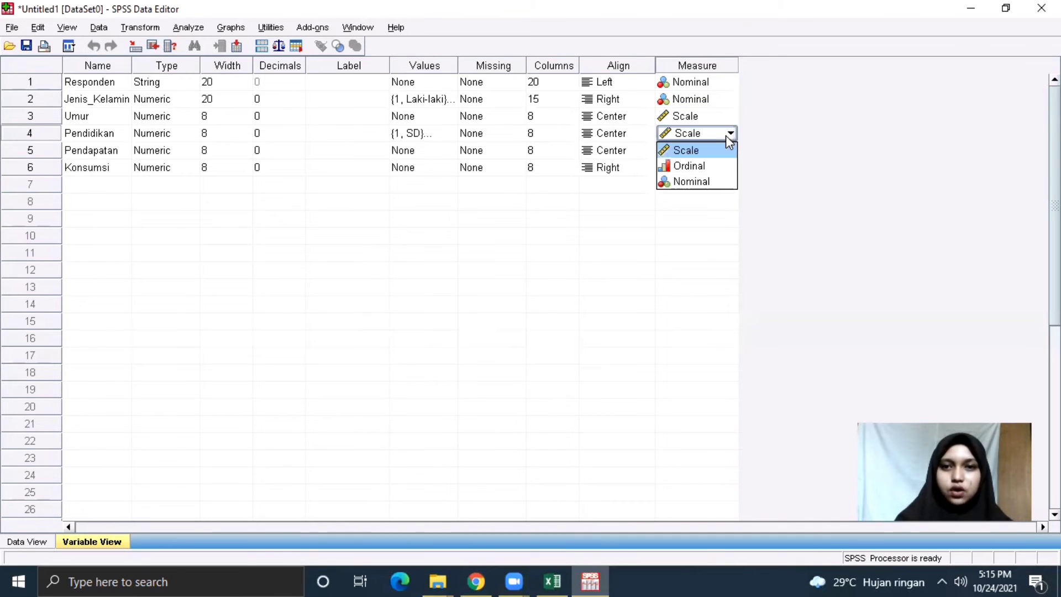
click(719, 168)
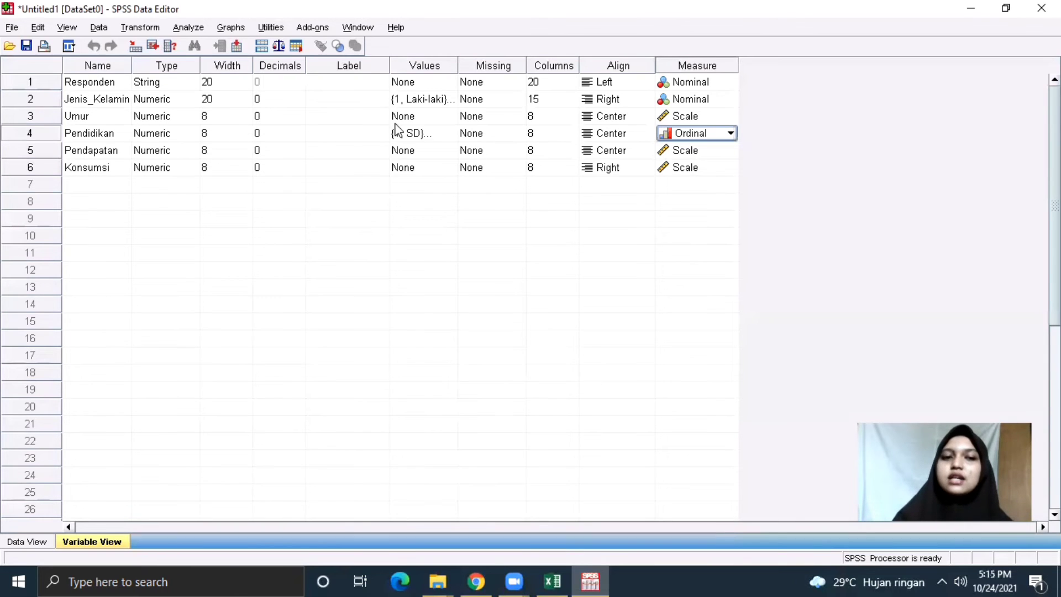
click(97, 189)
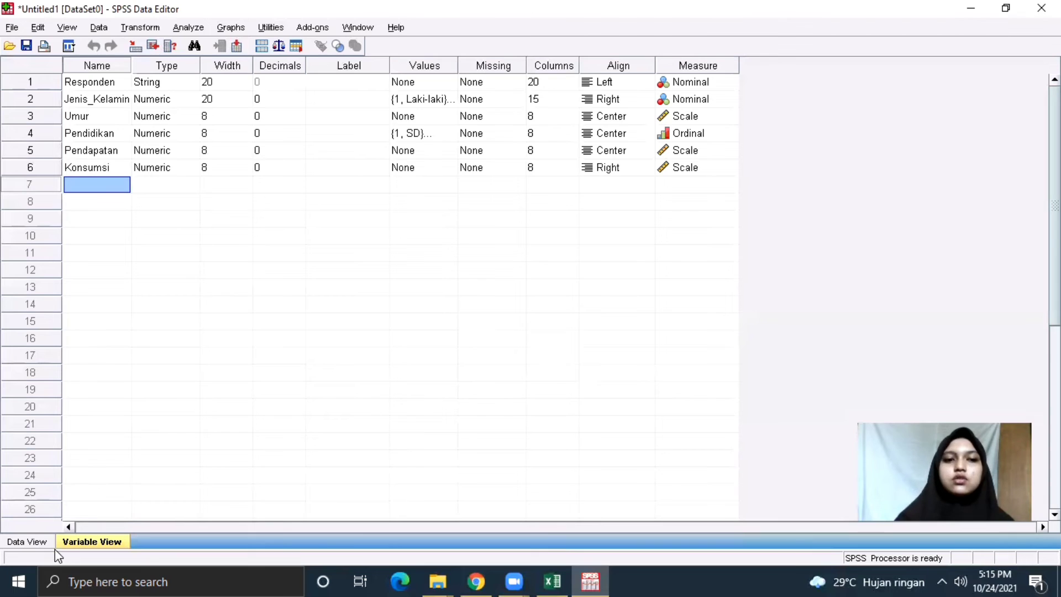
Return to Data View and bring up Analyze > Descriptive Statistics.
click(38, 543)
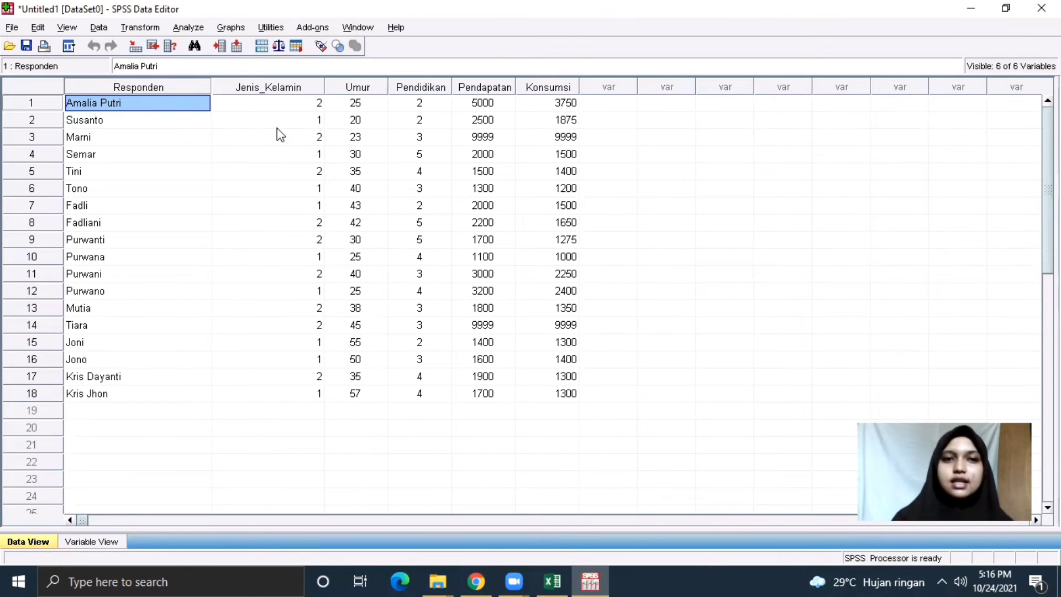
click(184, 29)
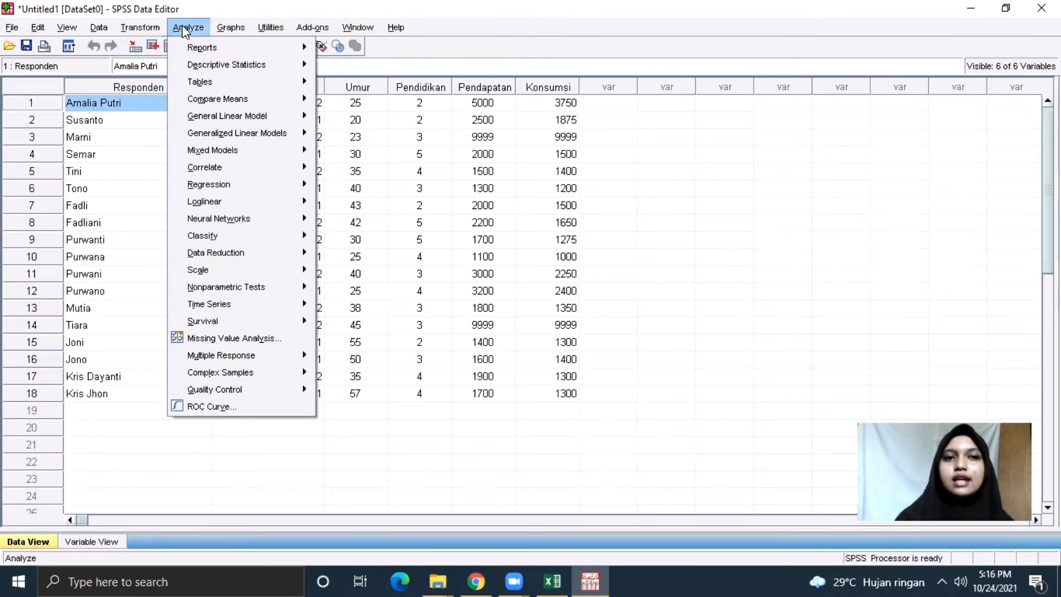
mouse_move(227, 67)
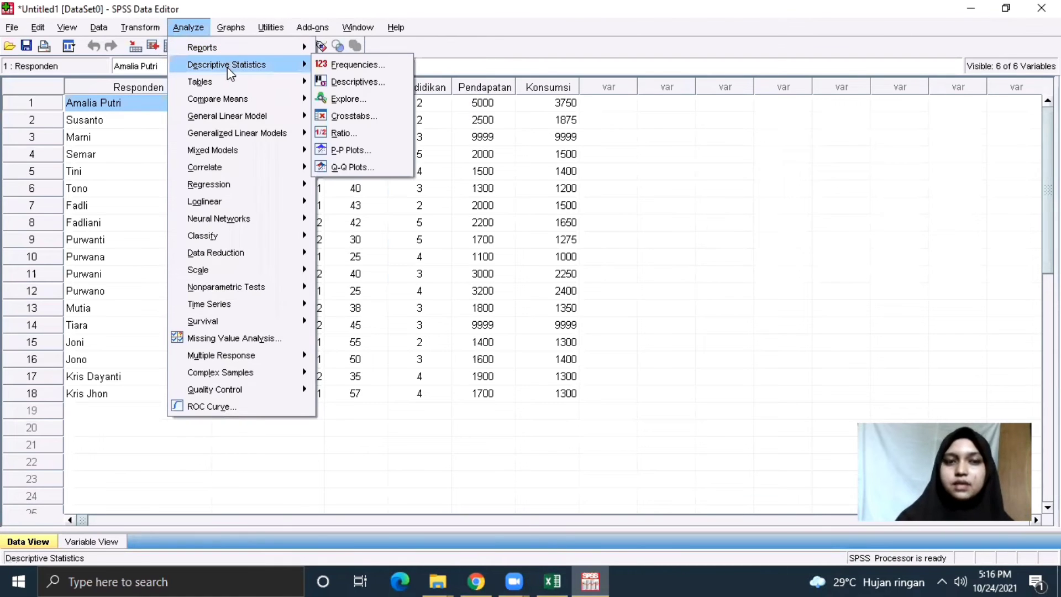
Add Jenis_Kelamin, Umur, Pendidikan, Pendapatan and Konsumsi to the Descriptives Variable(s) list and bring up its Options.
click(349, 83)
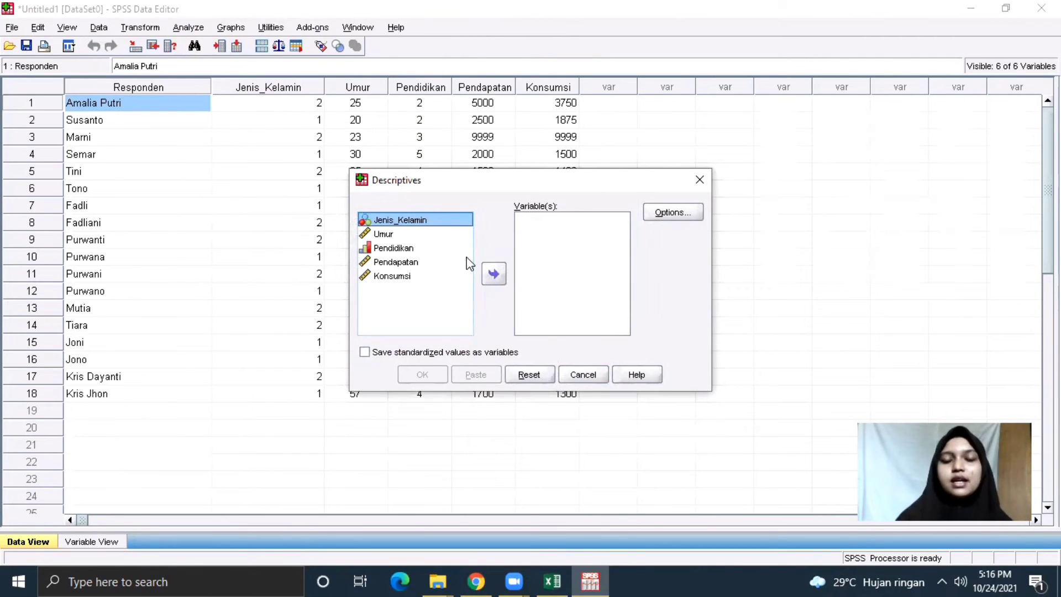
click(491, 276)
click(420, 223)
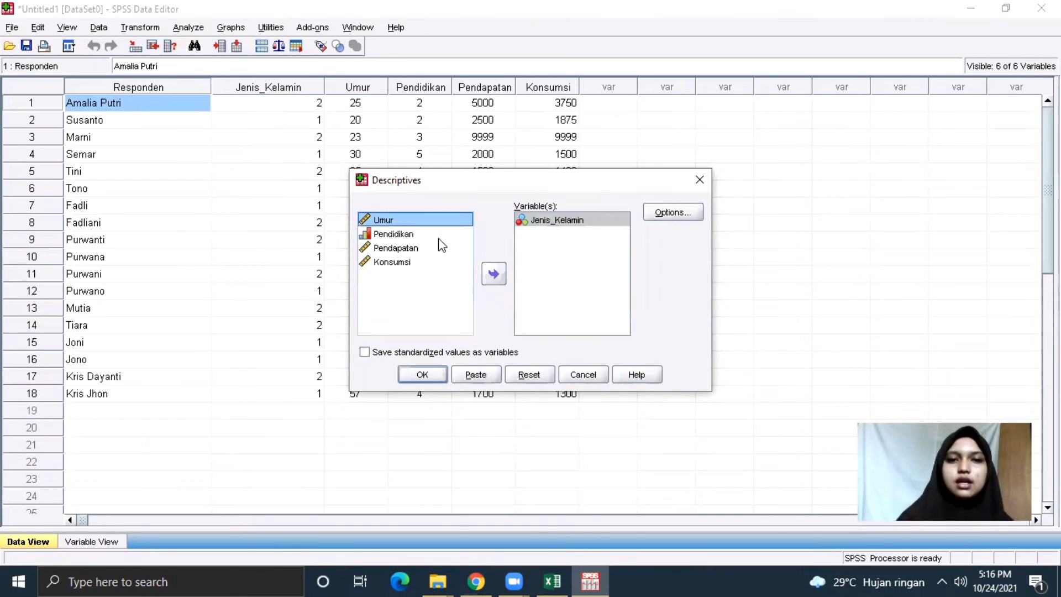
click(493, 273)
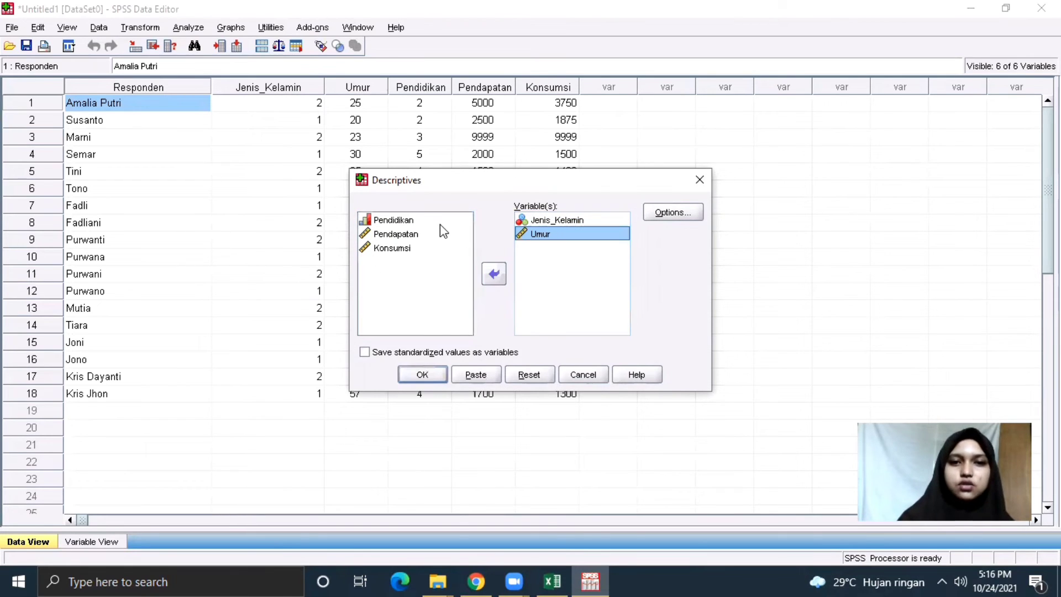
click(440, 224)
click(484, 273)
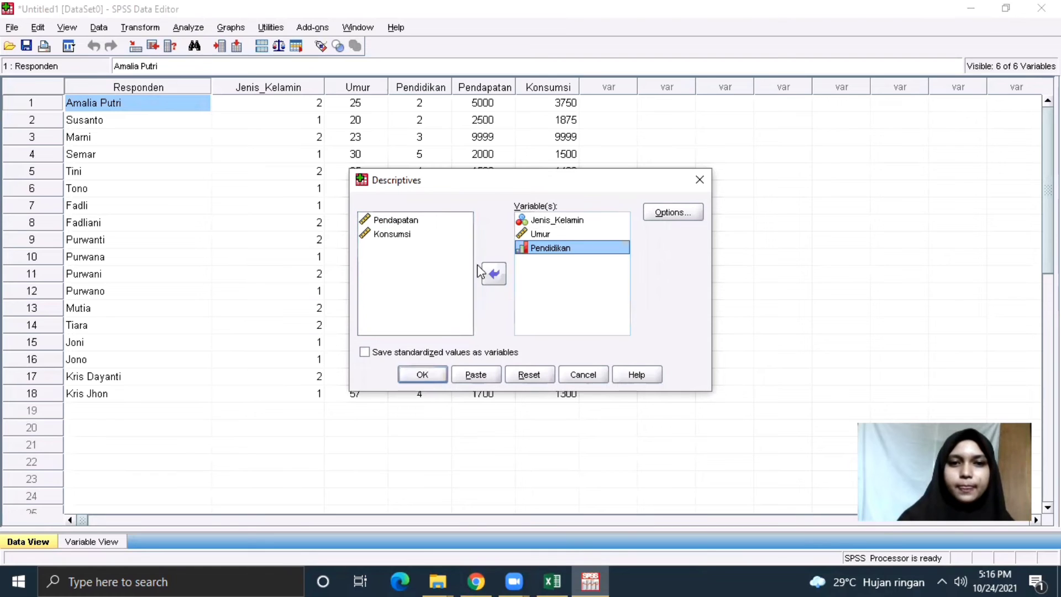
click(435, 220)
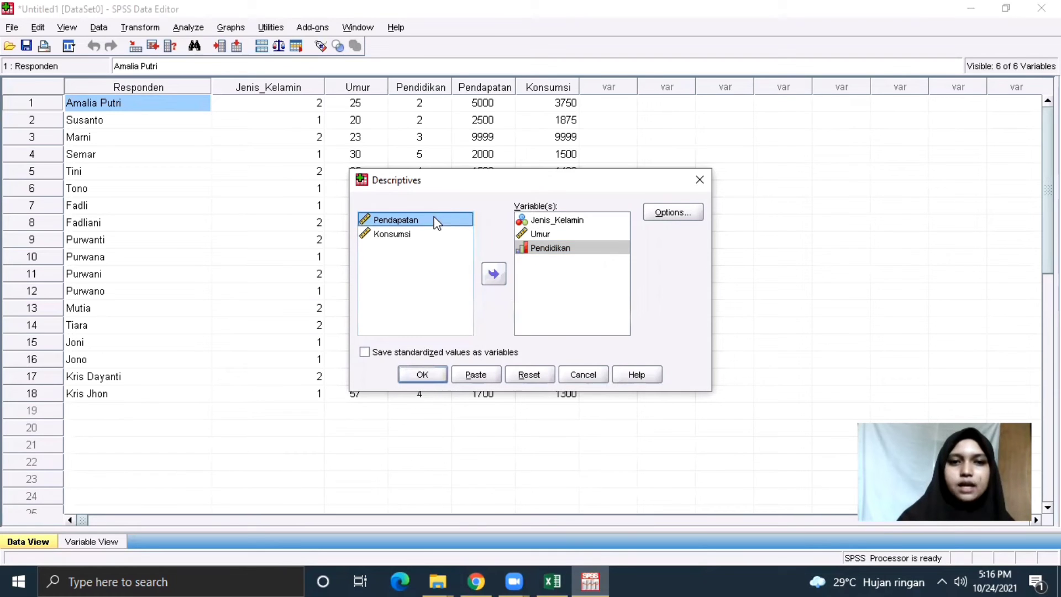
click(493, 277)
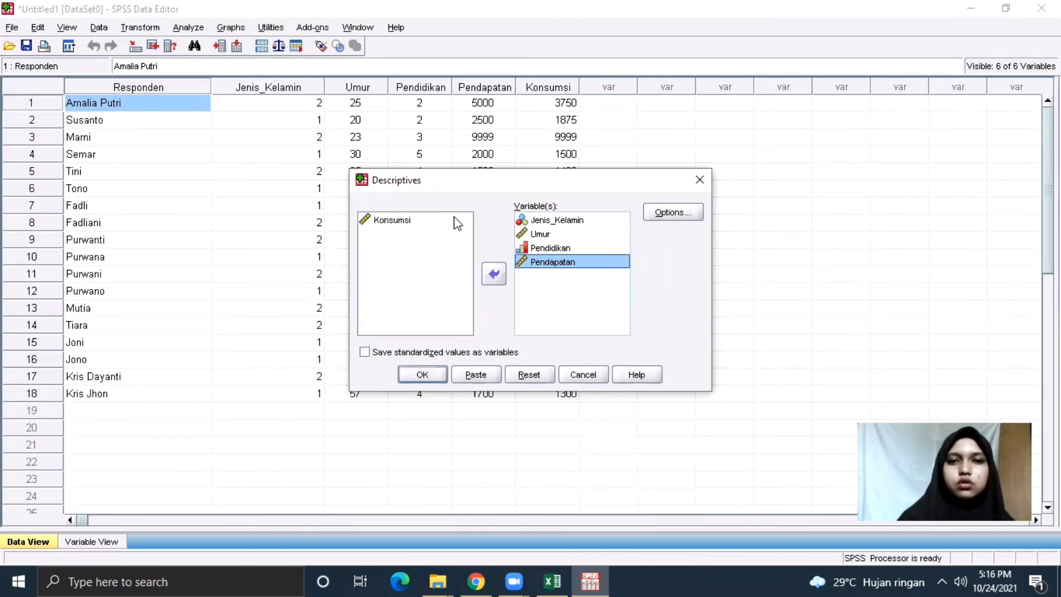
click(456, 221)
click(494, 273)
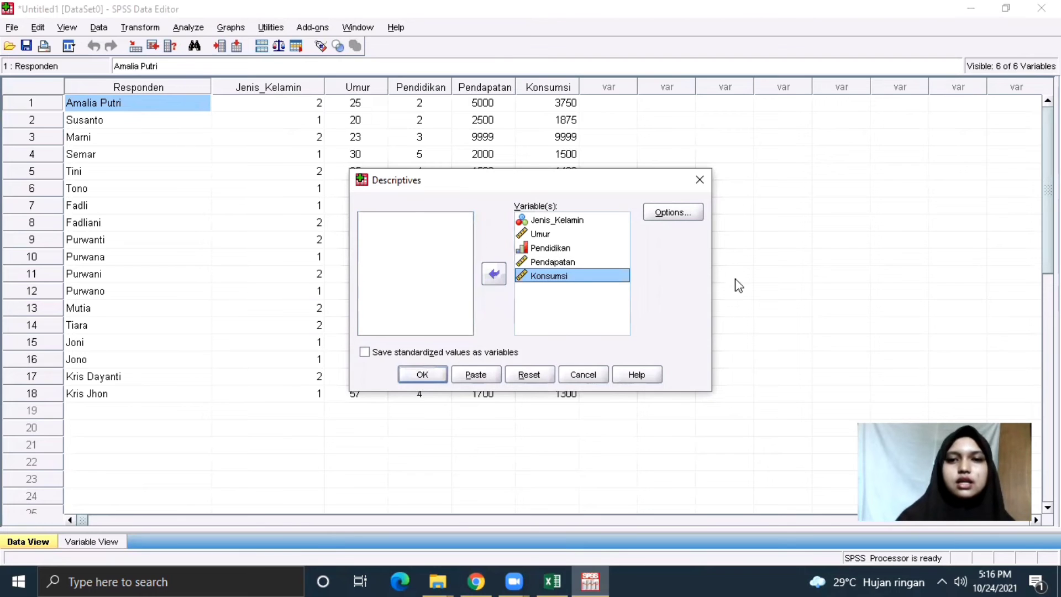
click(687, 217)
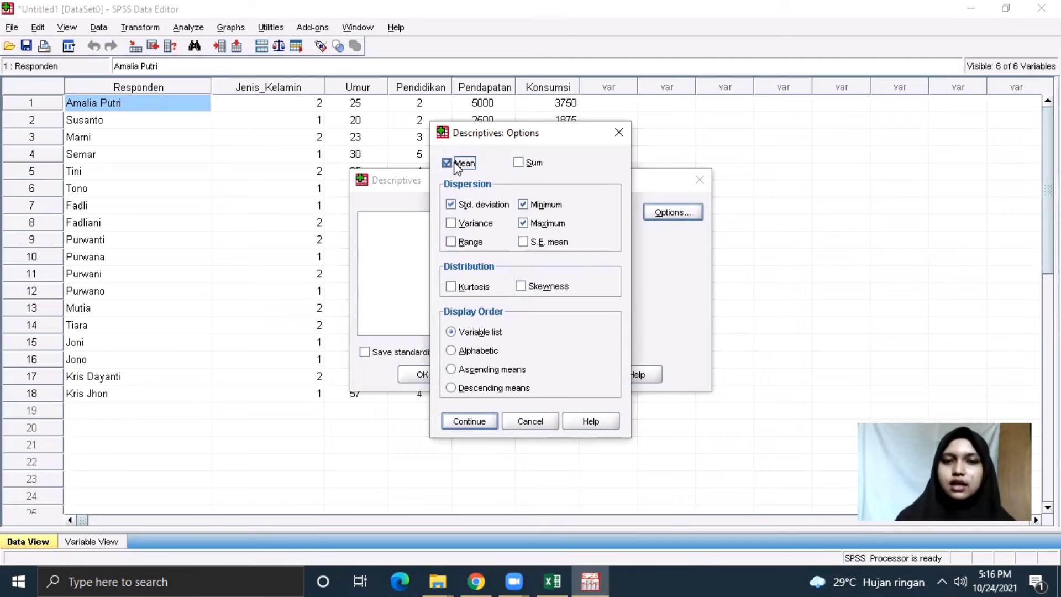
Add Sum, Variance, Range and S.E. mean to the Descriptives statistics.
click(518, 161)
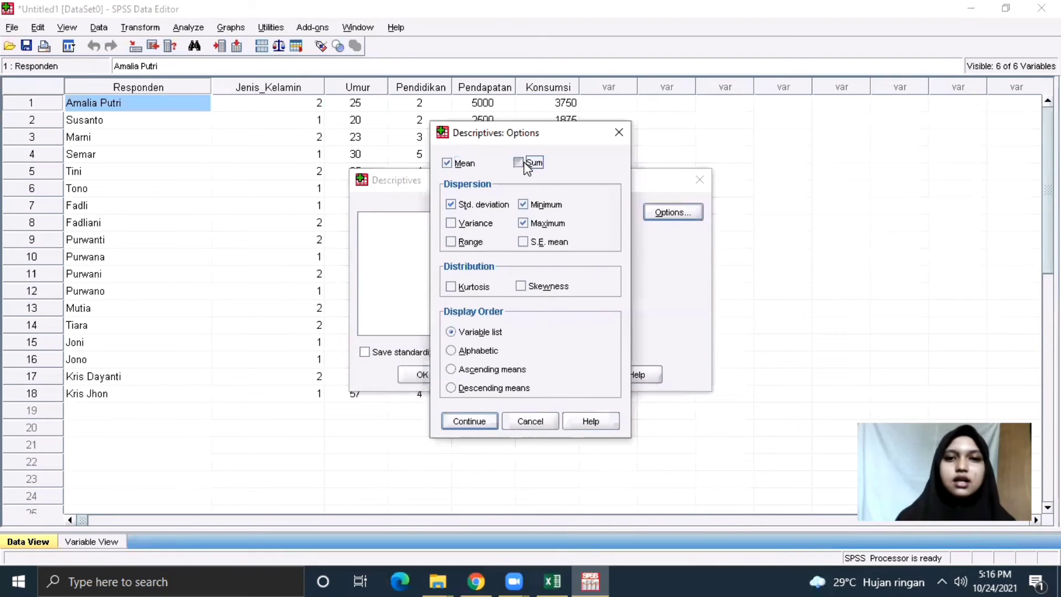
click(451, 222)
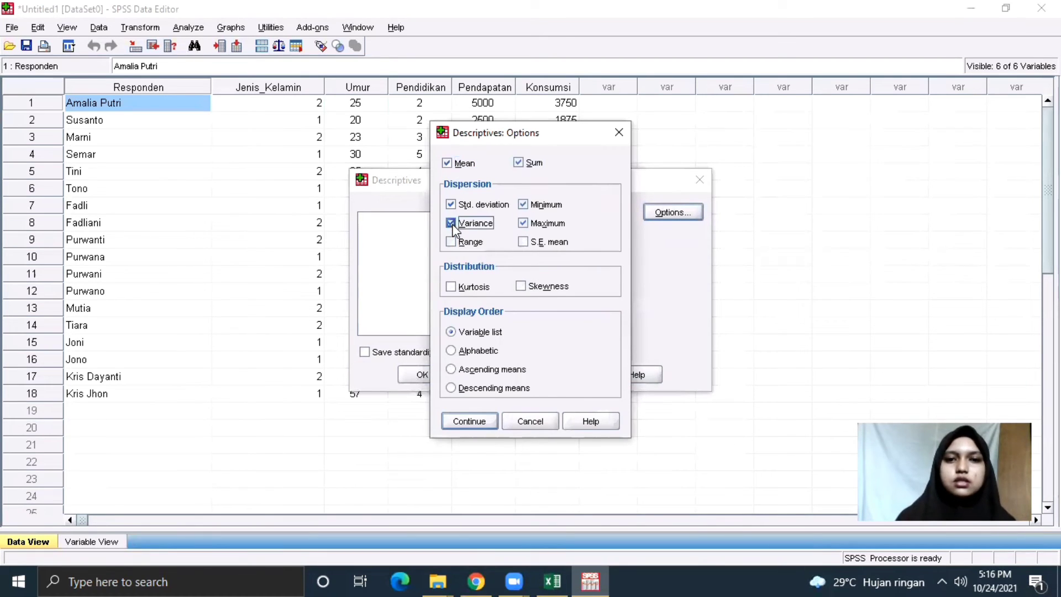
click(453, 235)
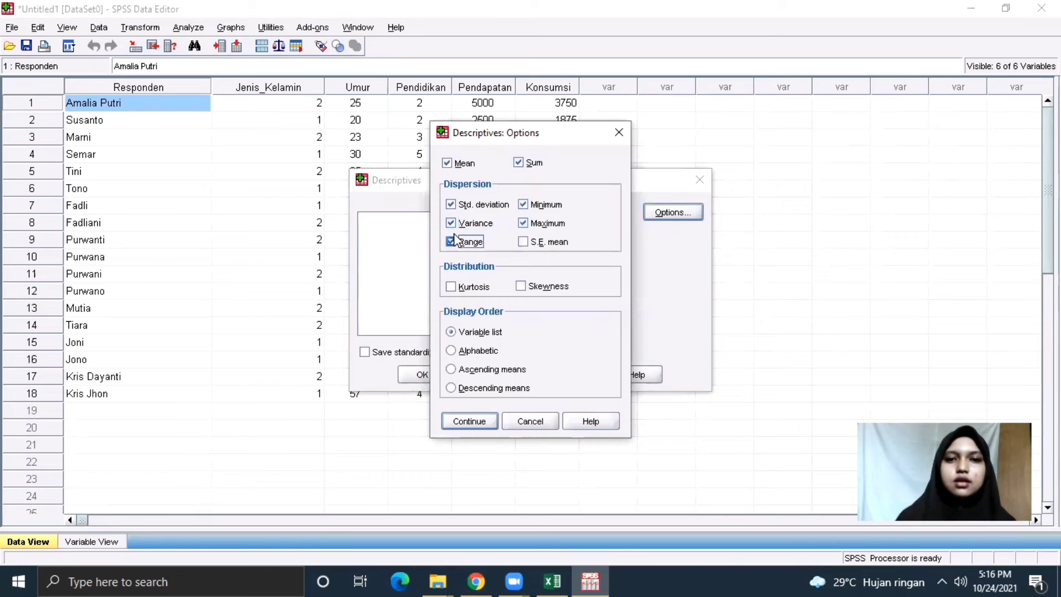
click(525, 241)
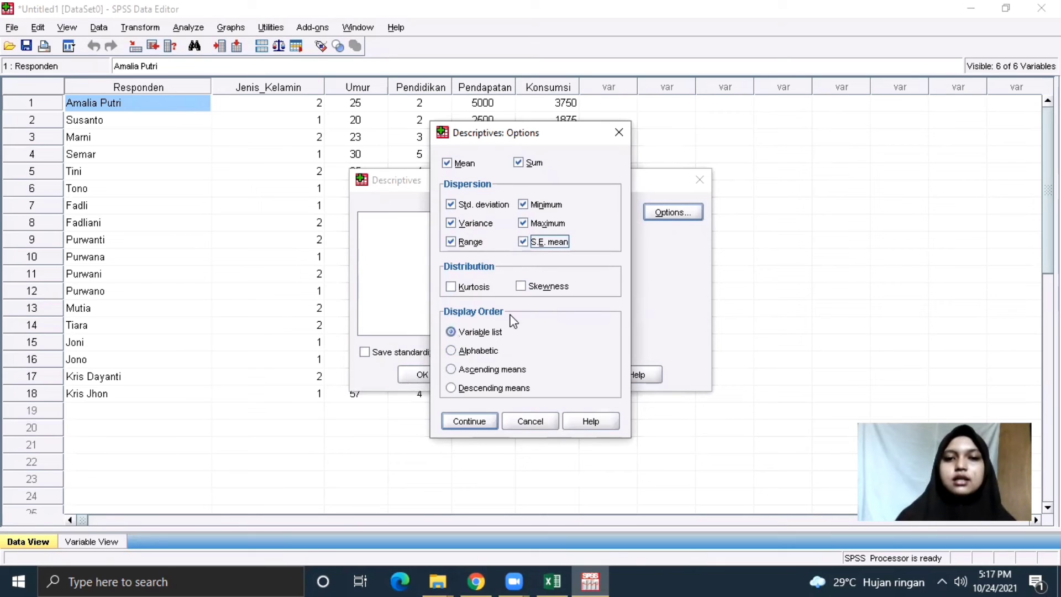
click(469, 421)
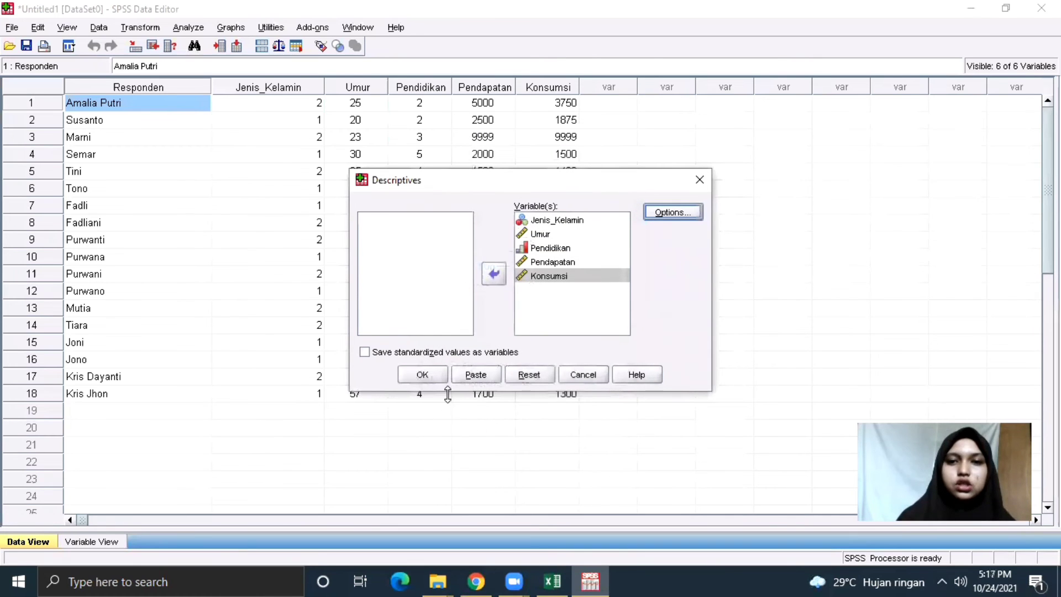
Run Descriptives and inspect the resulting Descriptive Statistics table showing N = 18 for each variable.
click(430, 376)
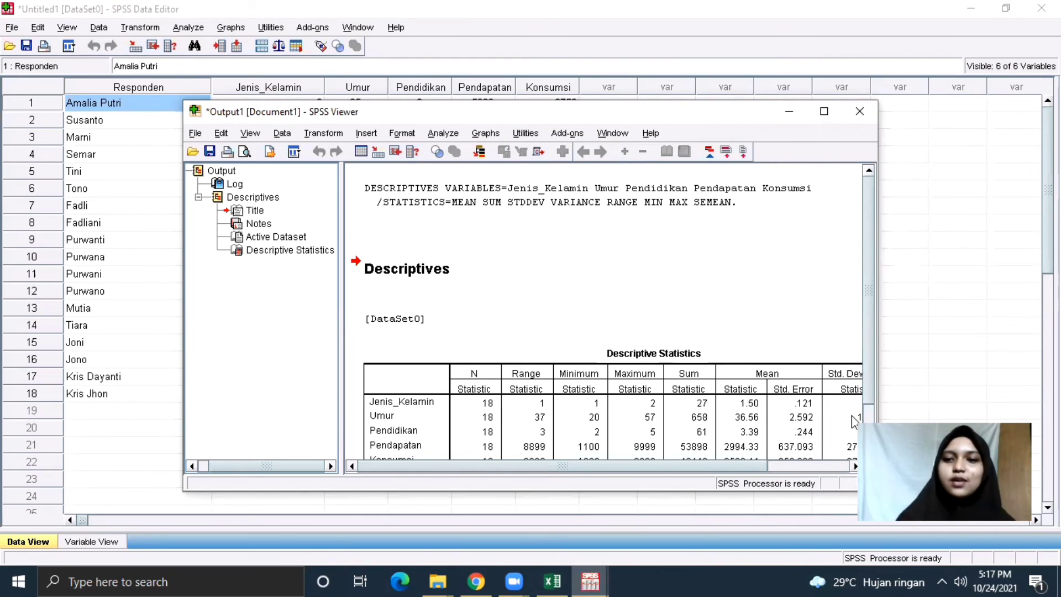
click(870, 421)
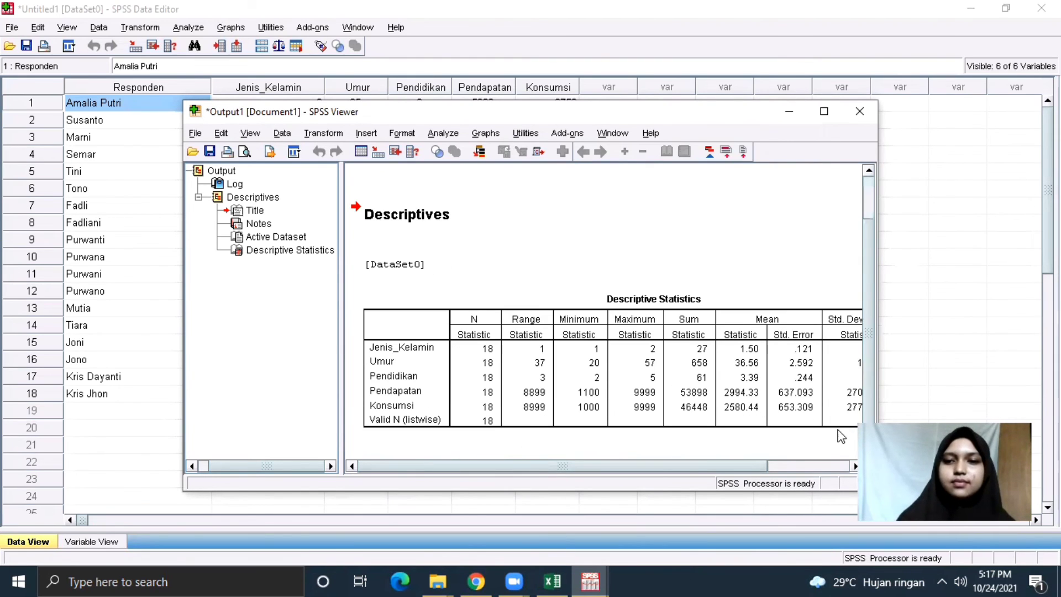
click(823, 470)
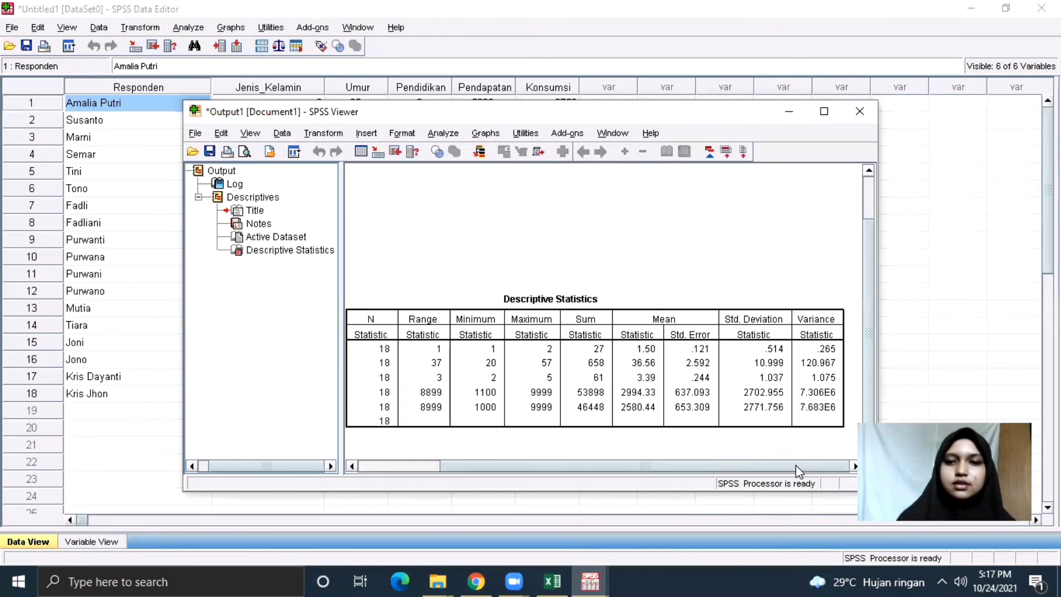
click(408, 468)
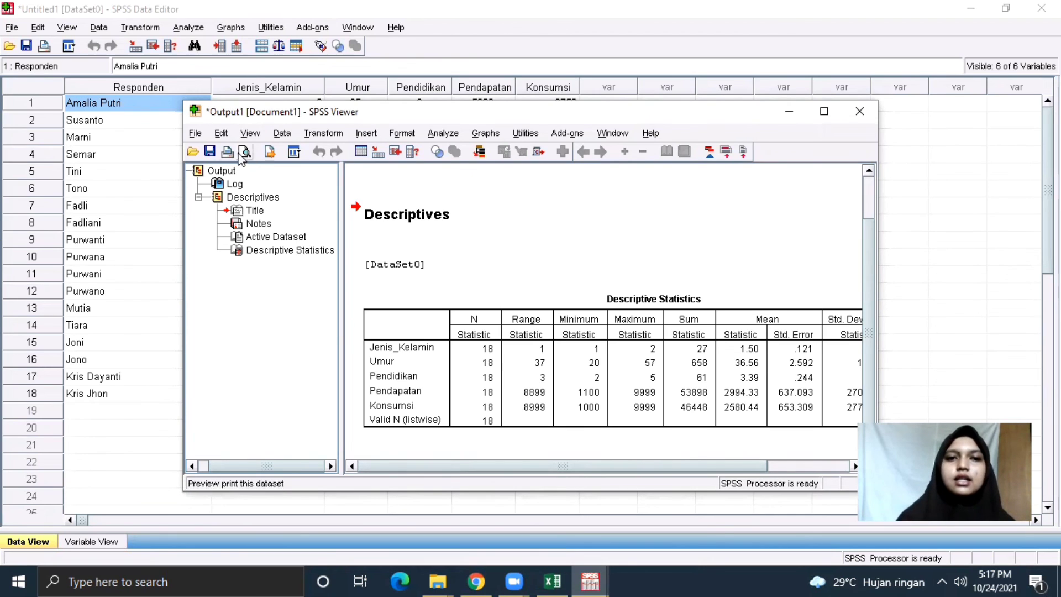
Save the output in Documents as a .spv Viewer file named with the student's name plus 'DATA1'.
click(210, 152)
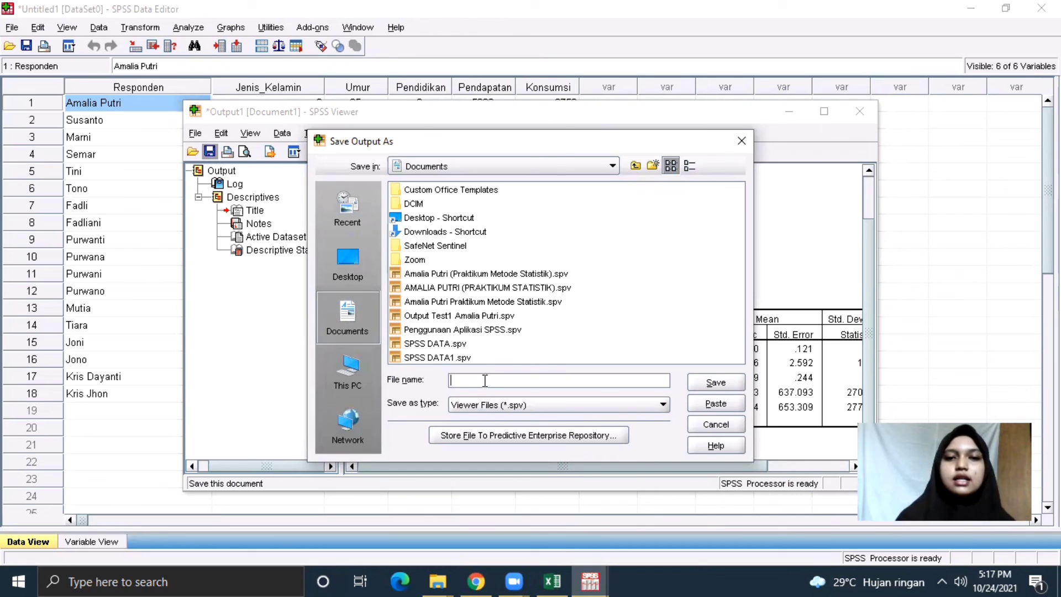
text(a)
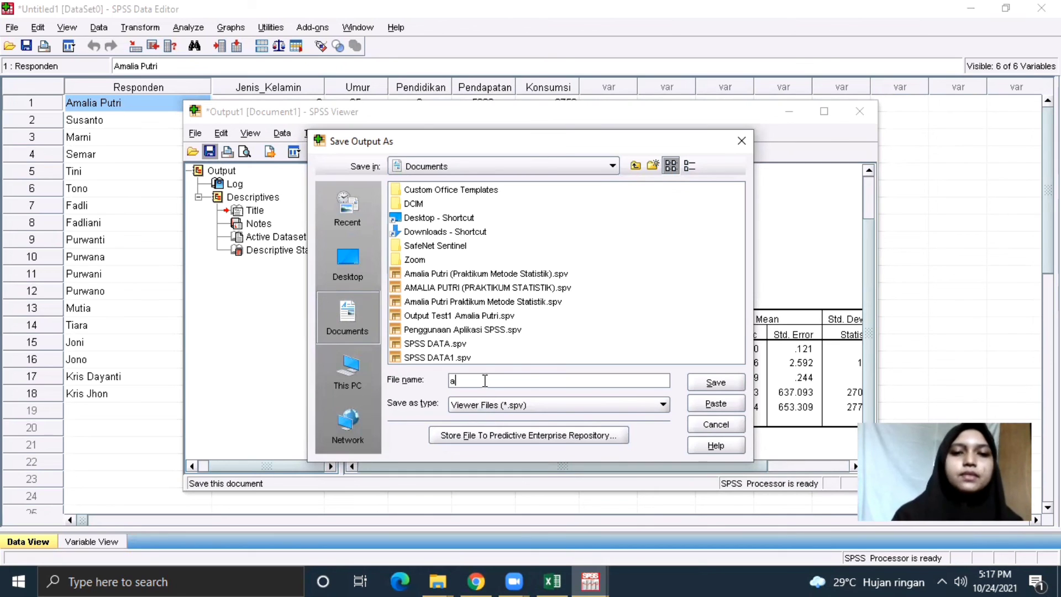
key(BackSpace)
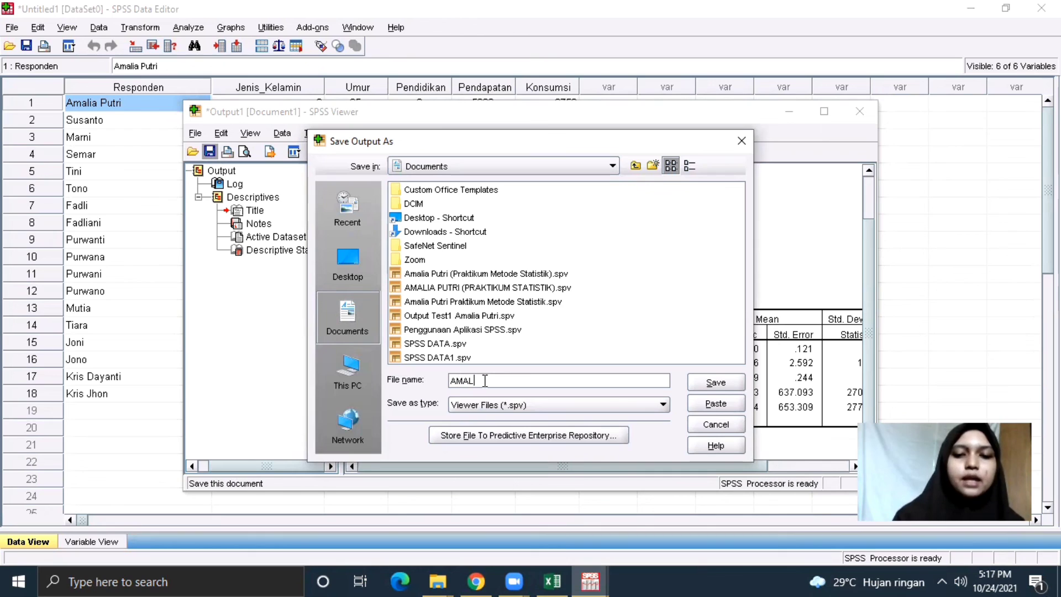
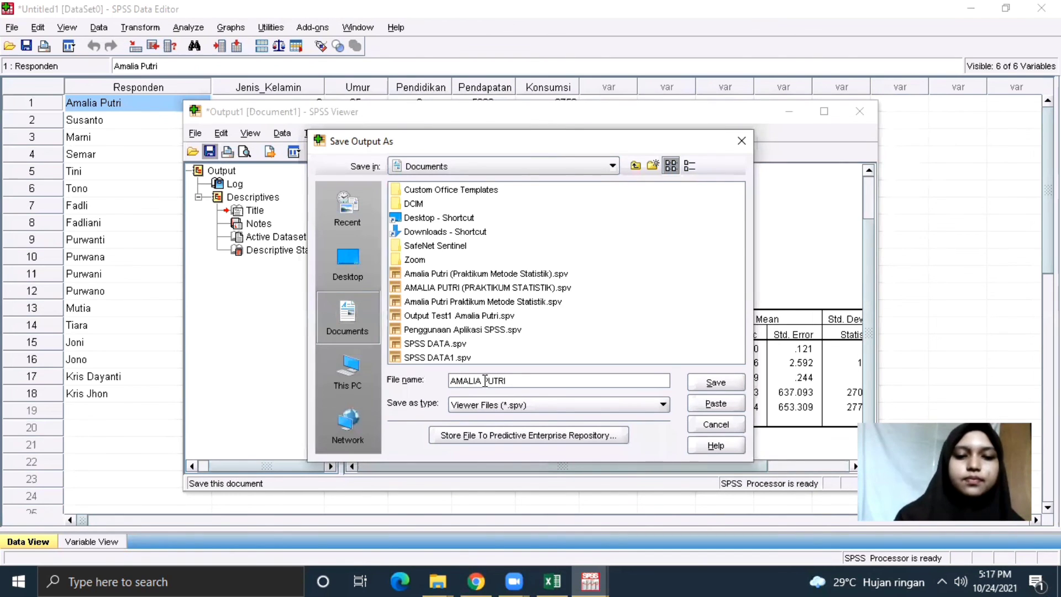
text(DATA1)
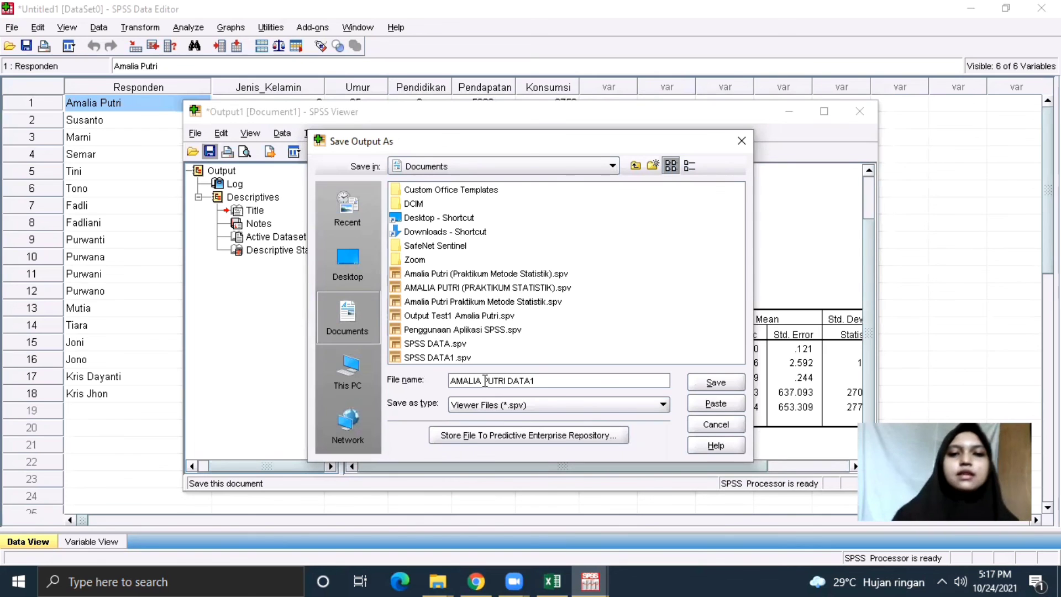
click(719, 385)
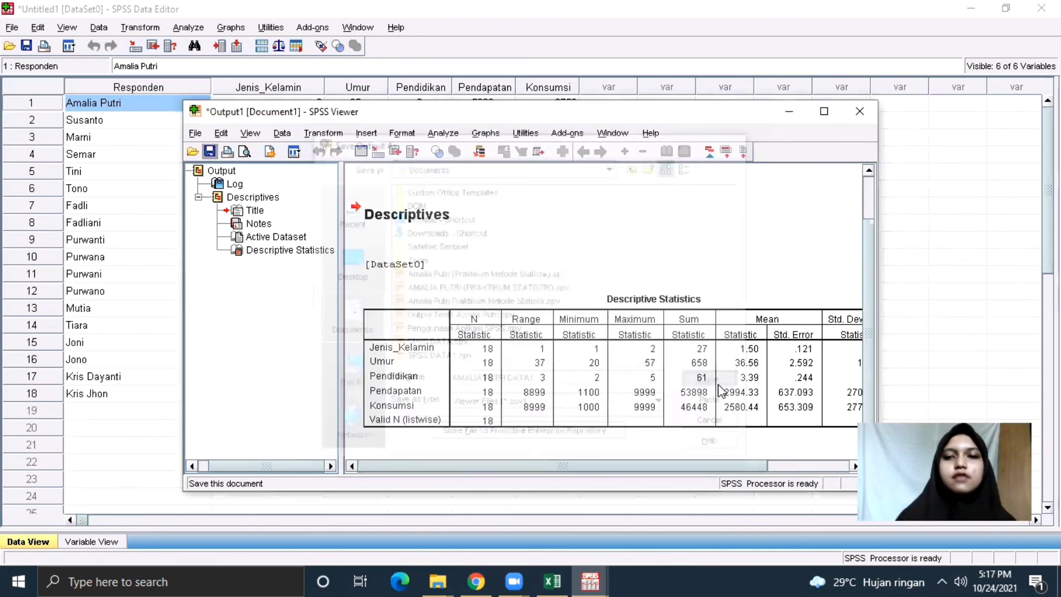